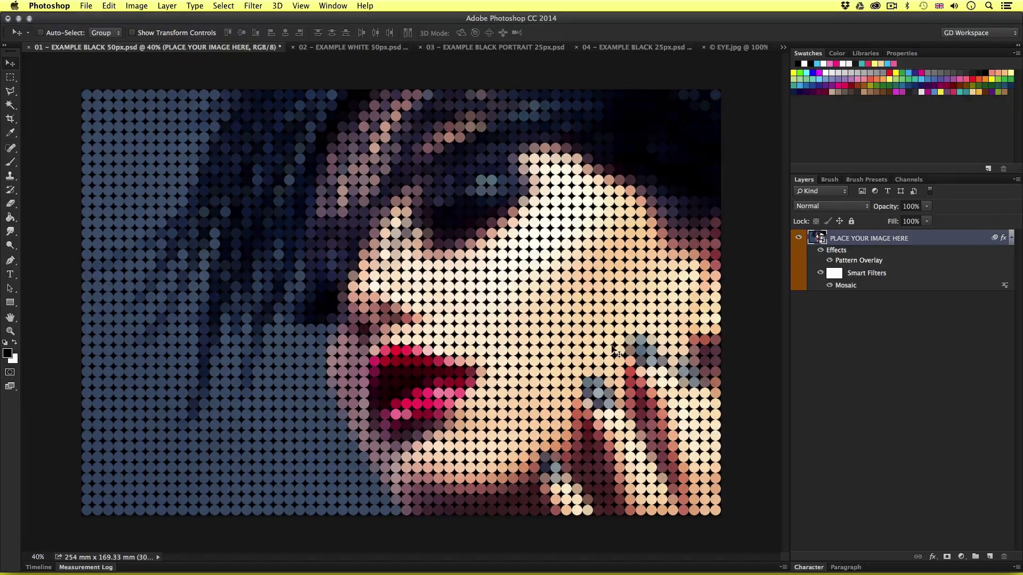
- Compare the example portrait with its smart filters and layer effects hidden and shown
{"action": "left_click", "coordinate": [820, 273]}
{"action": "left_click", "coordinate": [821, 250]}
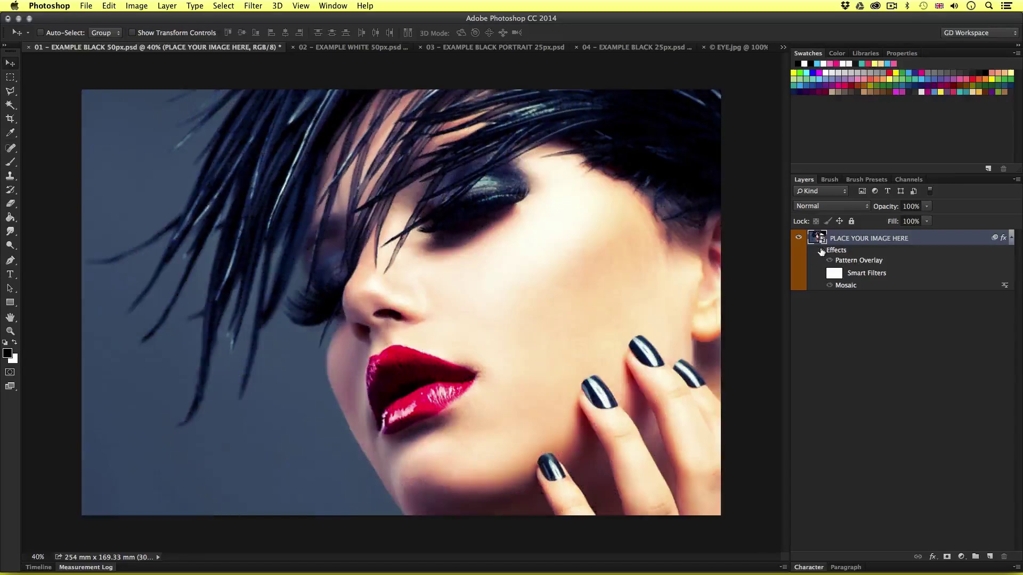
{"action": "left_click", "coordinate": [821, 251]}
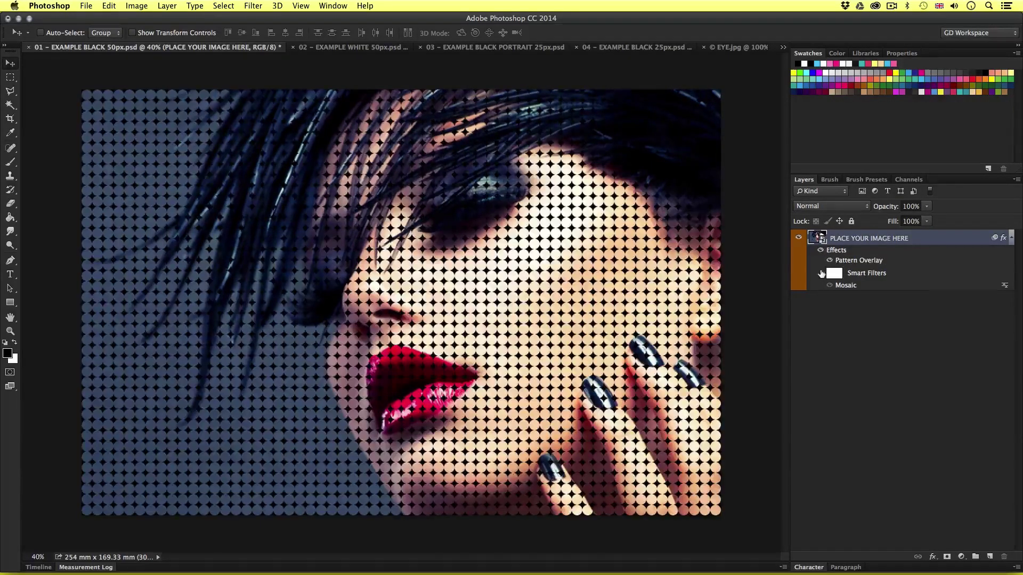
{"action": "left_click", "coordinate": [820, 274]}
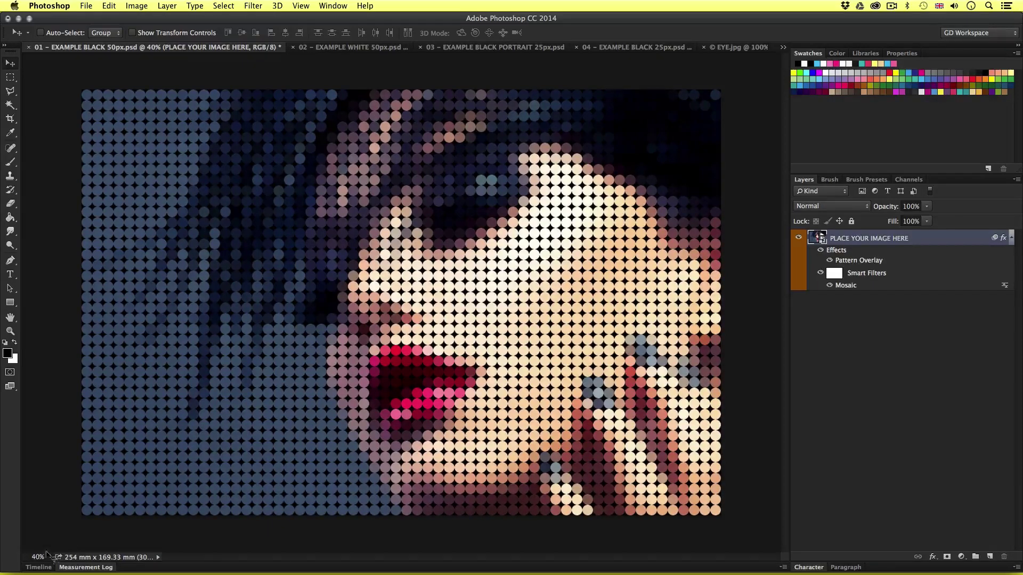
- Examine the mosaic dots around the lips and cheek up close, and return to the whole image
{"action": "key", "text": "super"}
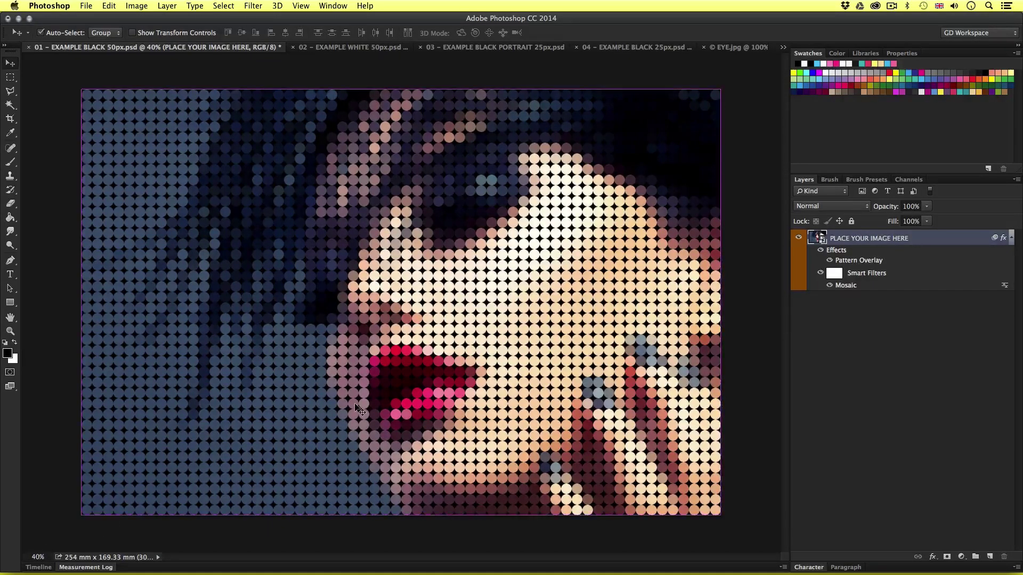
{"action": "key", "text": "super+equal"}
{"action": "key", "text": "super+equal"}
{"action": "key", "text": "super+equal"}
{"action": "left_click_drag", "start_coordinate": [373, 402], "coordinate": [284, 196]}
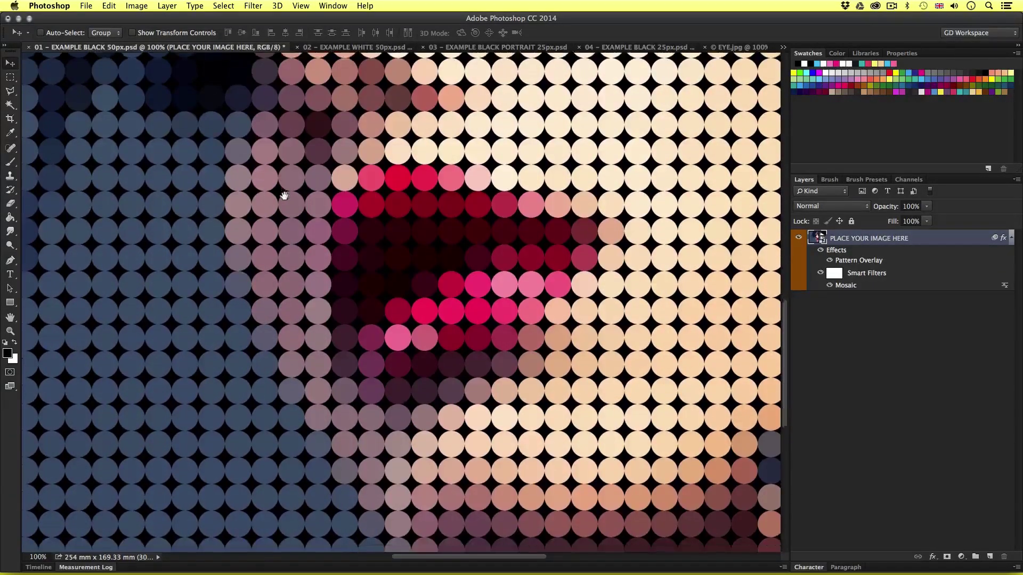
{"action": "scroll", "coordinate": [559, 249], "scroll_direction": "right", "scroll_amount": 10}
{"action": "scroll", "coordinate": [559, 250], "scroll_direction": "up", "scroll_amount": 5}
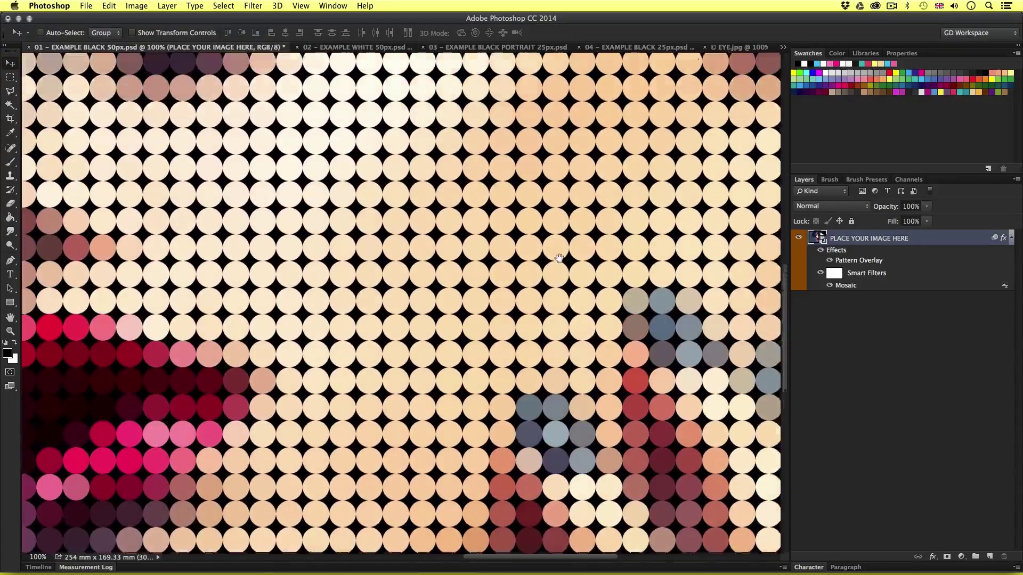
{"action": "key", "text": "super+0"}
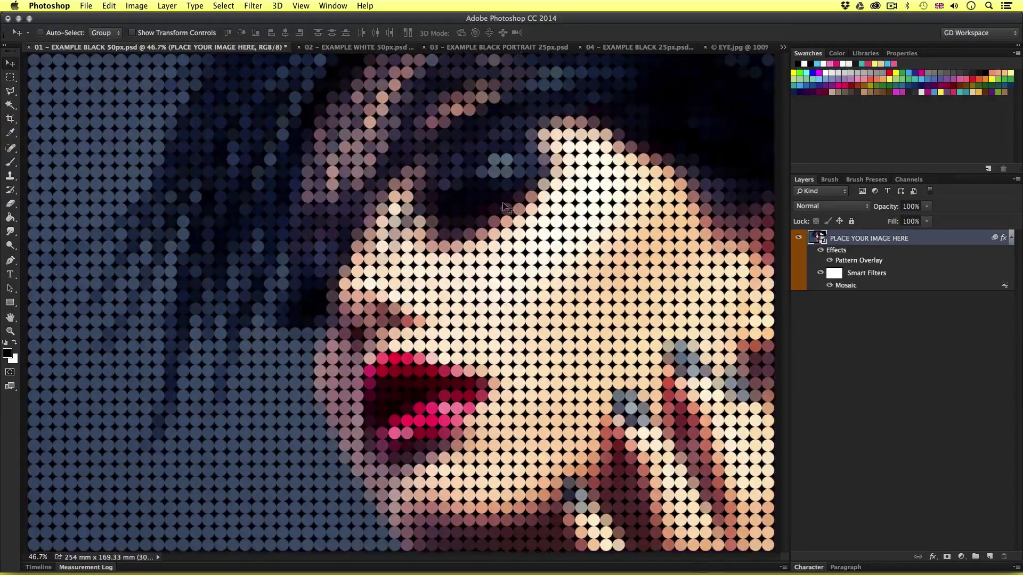
- Look through the other dot-effect examples: white 50px, black portrait 25px and black 25px
{"action": "left_click", "coordinate": [346, 48]}
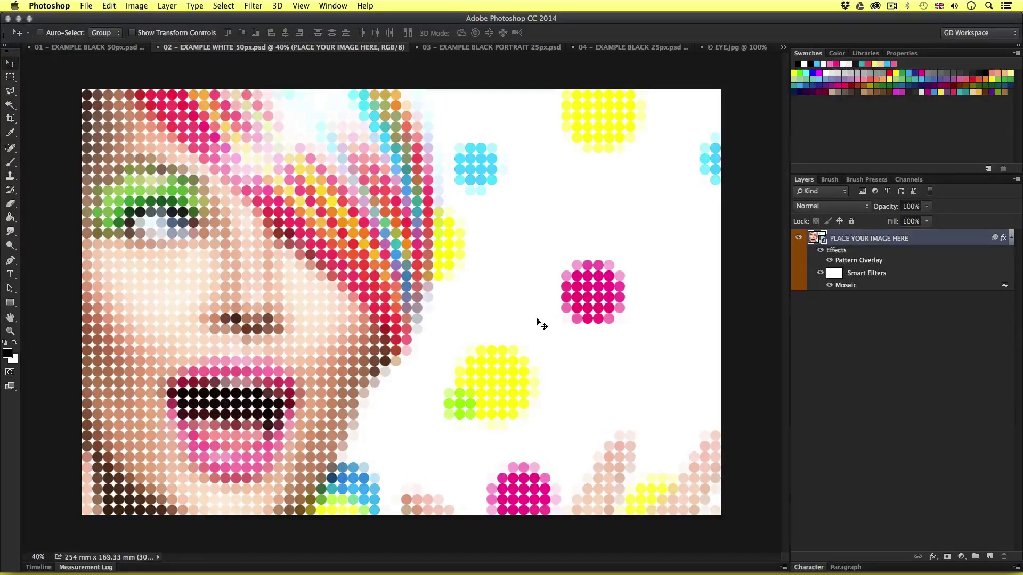
{"action": "left_click", "coordinate": [461, 48]}
{"action": "key", "text": "z"}
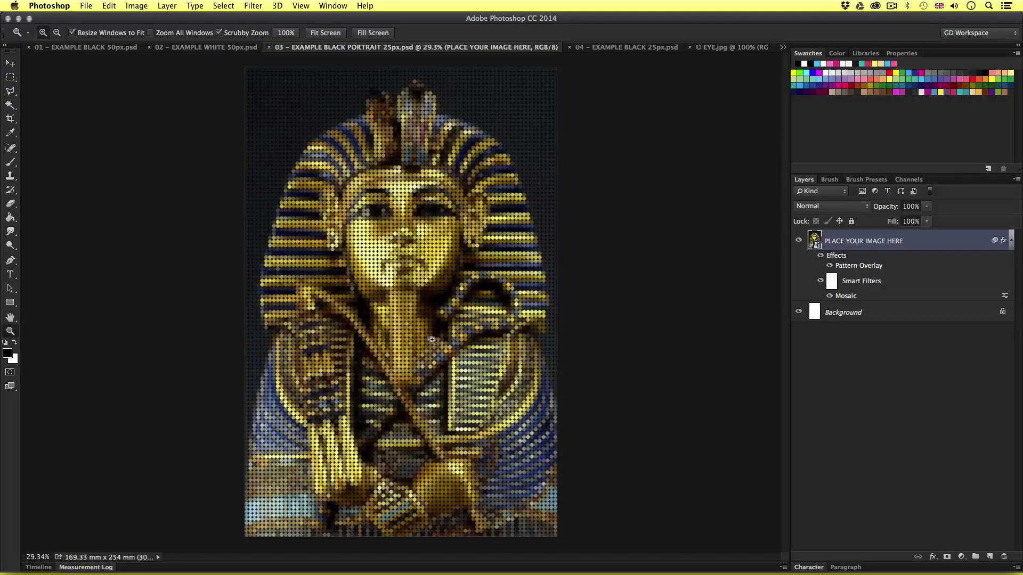
{"action": "left_click_drag", "start_coordinate": [418, 222], "coordinate": [642, 270]}
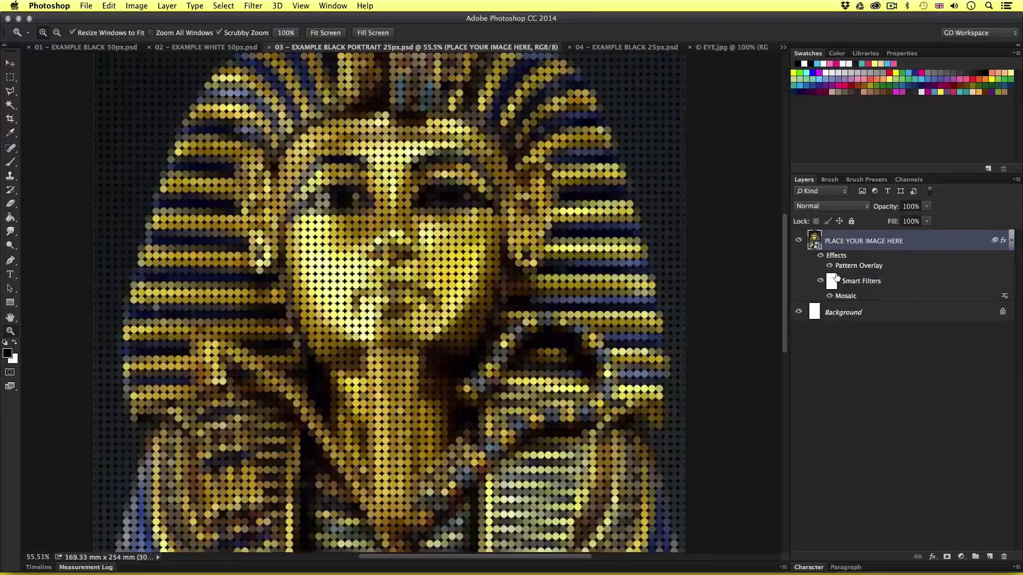
{"action": "left_click_drag", "start_coordinate": [786, 266], "coordinate": [785, 245]}
{"action": "left_click", "coordinate": [598, 48]}
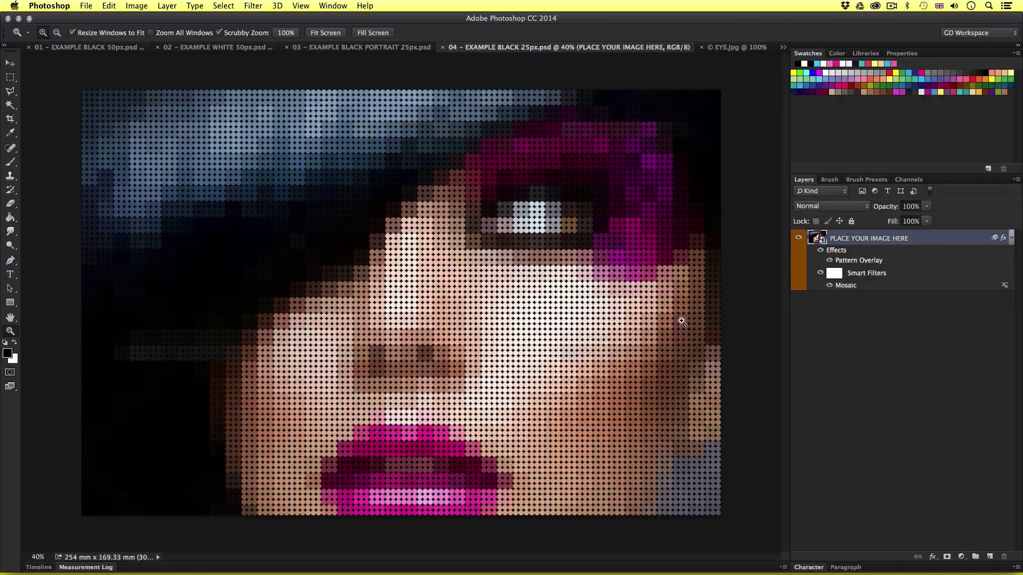
{"action": "key", "text": "v"}
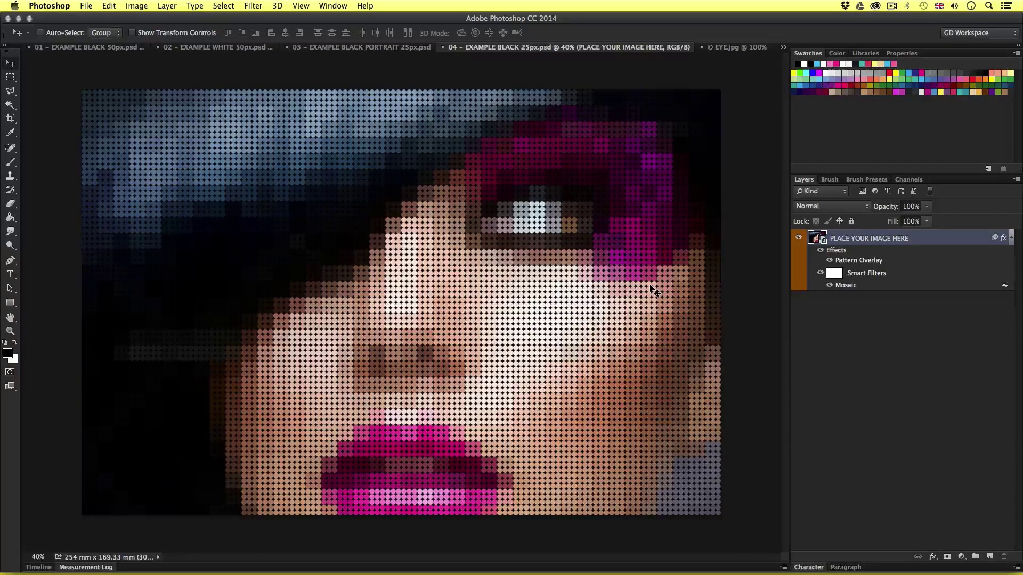
- In the black 50px example, view the contents of the PLACE YOUR IMAGE HERE smart object and close them
{"action": "left_click", "coordinate": [92, 47]}
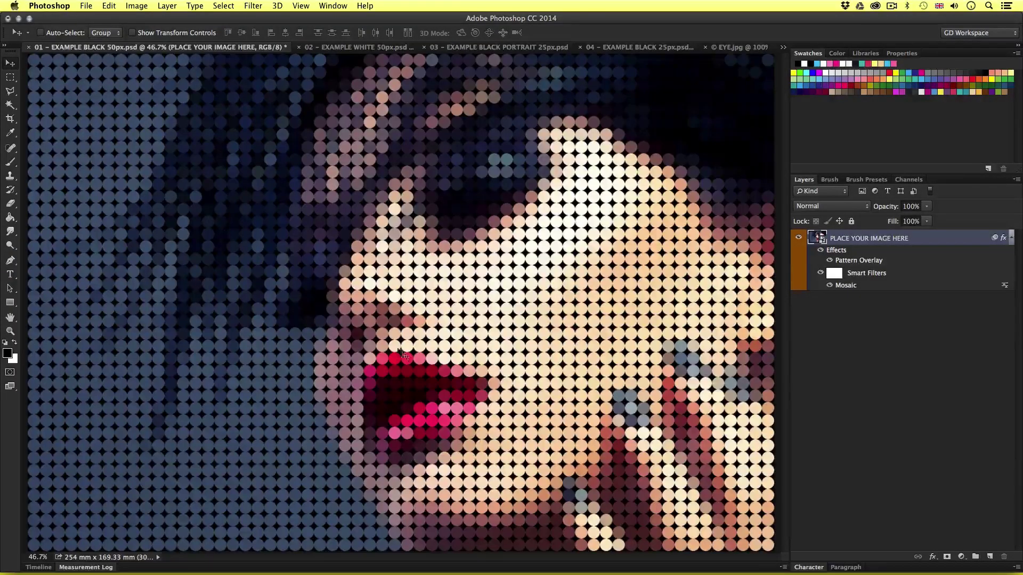
{"action": "key", "text": "z"}
{"action": "mouse_move", "coordinate": [421, 296]}
{"action": "left_mouse_down"}
{"action": "mouse_move", "coordinate": [405, 297]}
{"action": "mouse_move", "coordinate": [447, 296]}
{"action": "mouse_move", "coordinate": [437, 296]}
{"action": "left_mouse_up"}
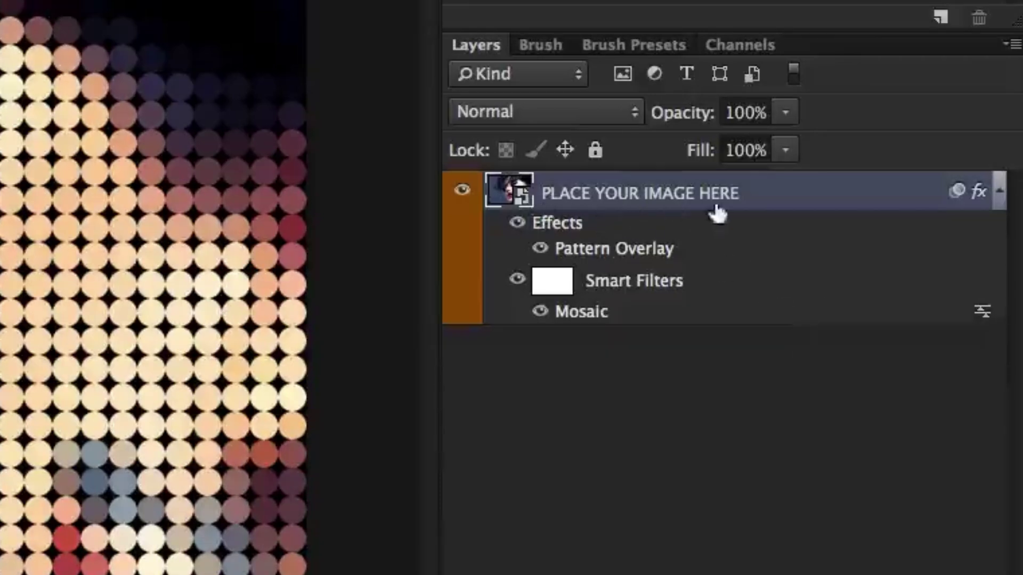
{"action": "left_click", "coordinate": [763, 339]}
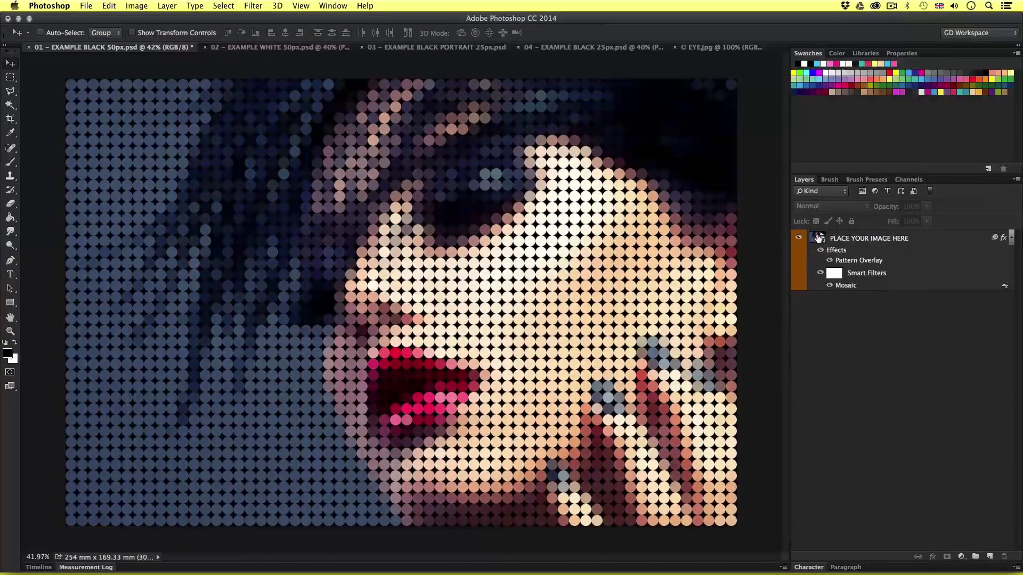
{"action": "double_click", "coordinate": [819, 239]}
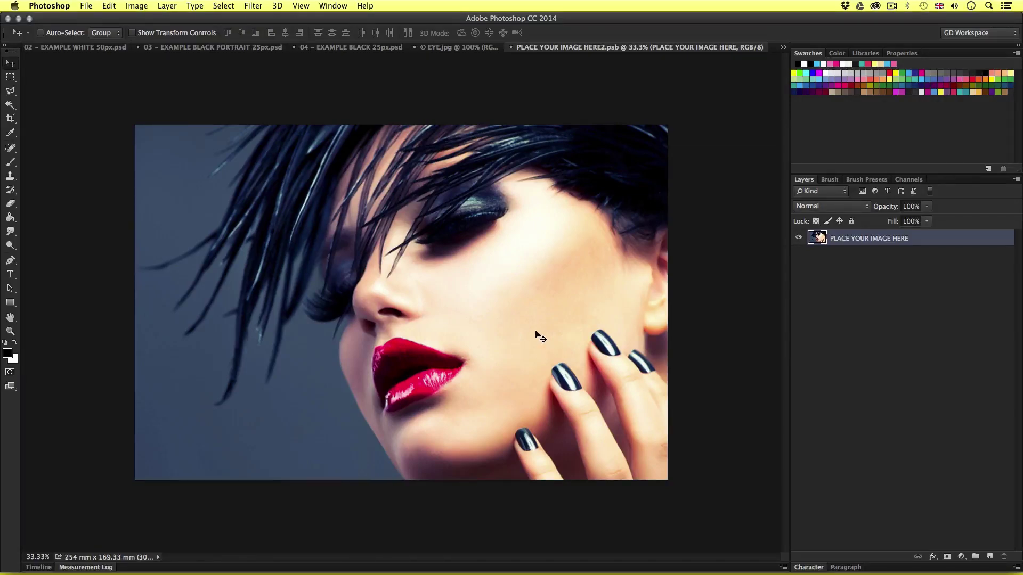
{"action": "key", "text": "super+w"}
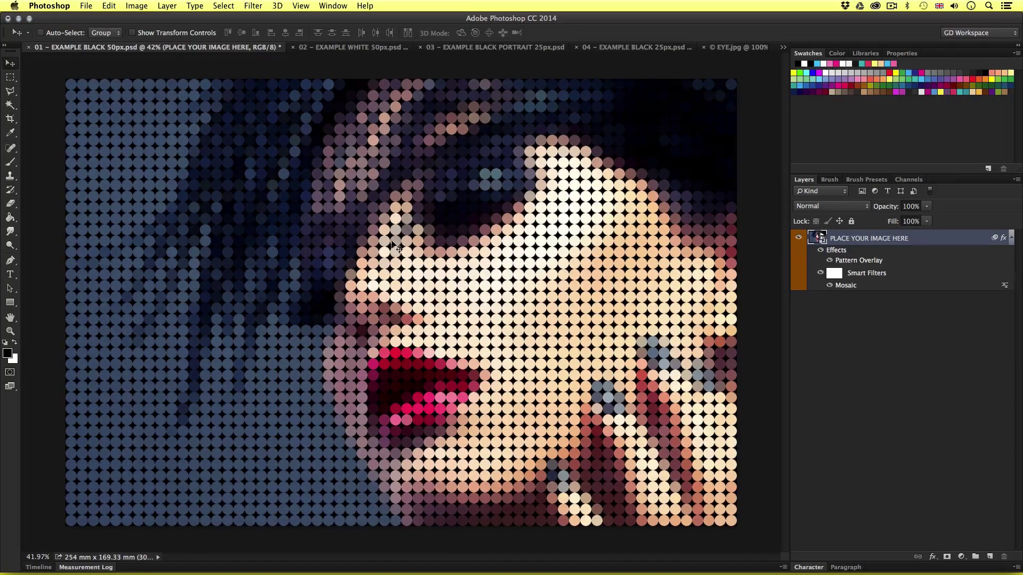
- Copy the entire EYE.jpg image
{"action": "left_click", "coordinate": [727, 47]}
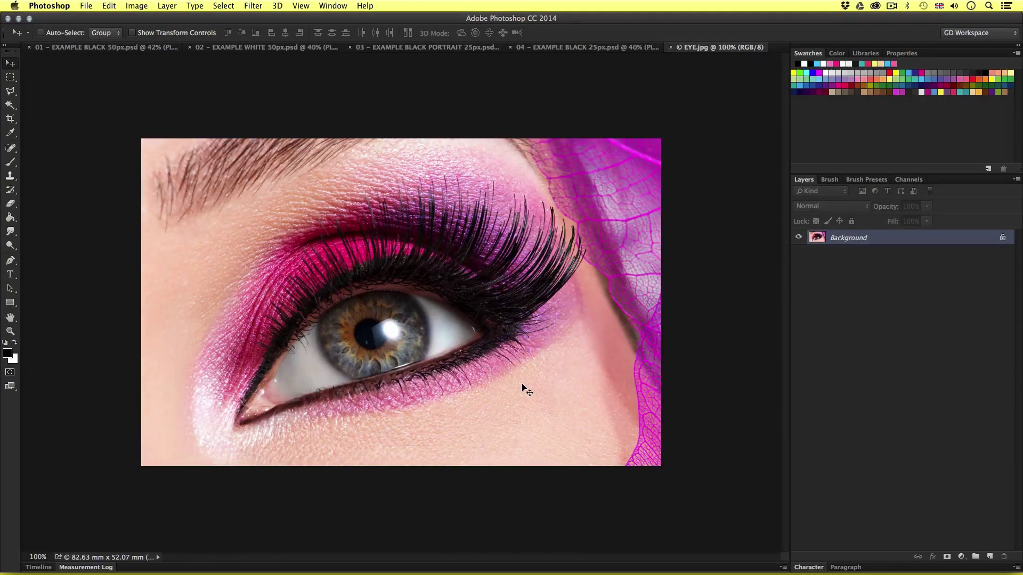
{"action": "key", "text": "super+a"}
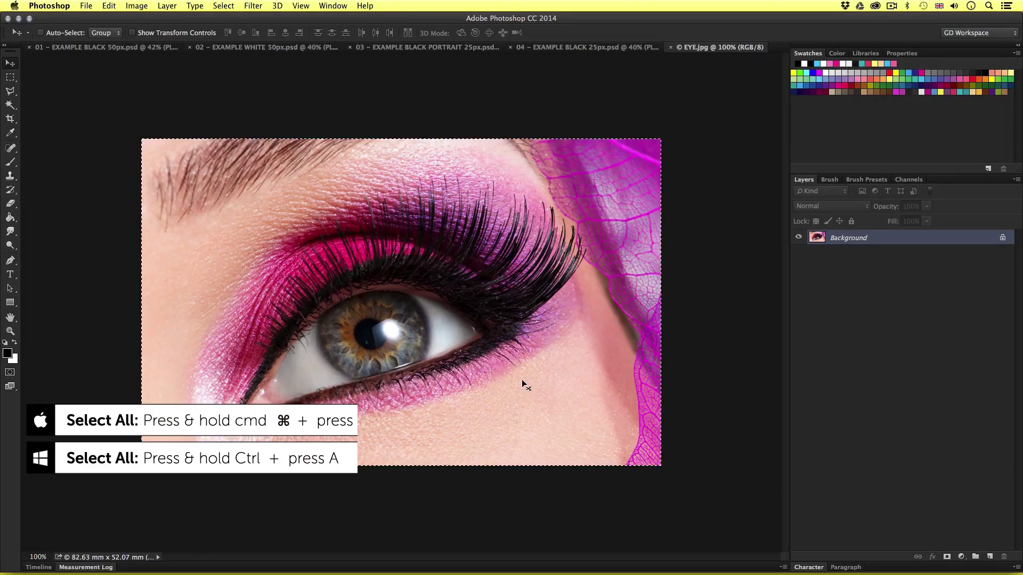
{"action": "key", "text": "super+c"}
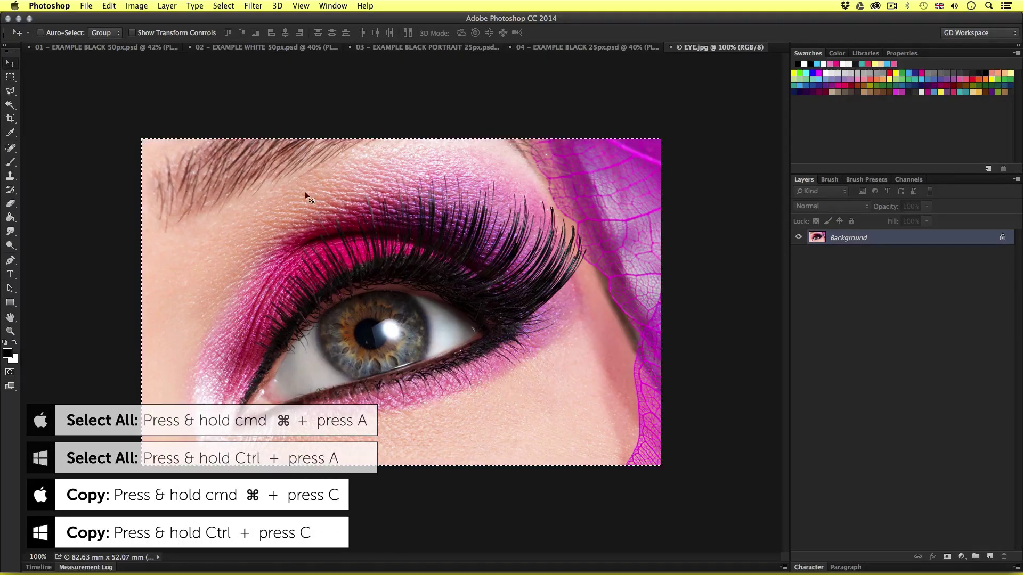
- Paste the copied eye image into the contents of the black 50px example's PLACE YOUR IMAGE HERE smart object
{"action": "left_click", "coordinate": [106, 49]}
{"action": "key", "text": "z"}
{"action": "key", "text": "super+0"}
{"action": "key", "text": "v"}
{"action": "double_click", "coordinate": [819, 238]}
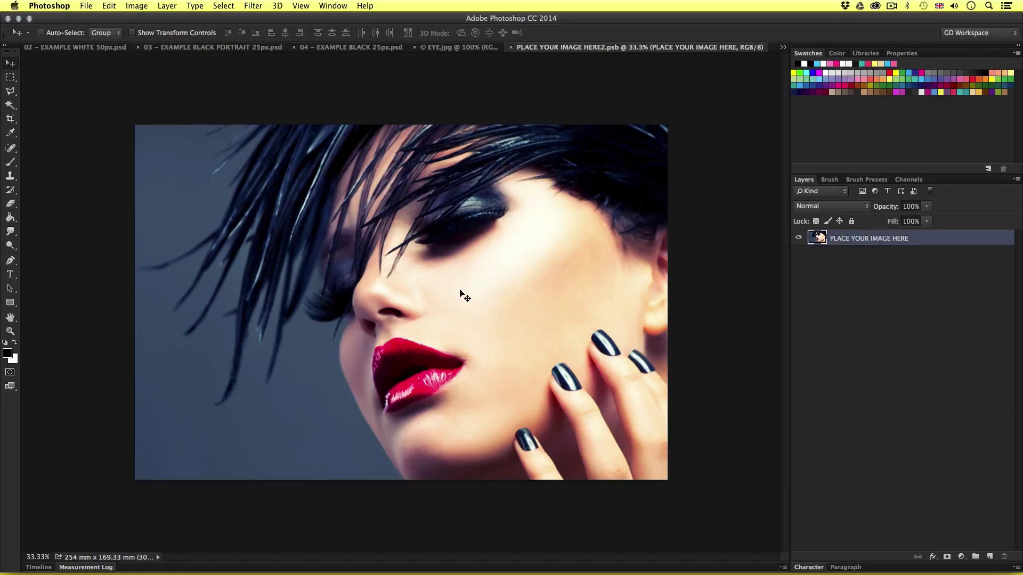
{"action": "key", "text": "super+v"}
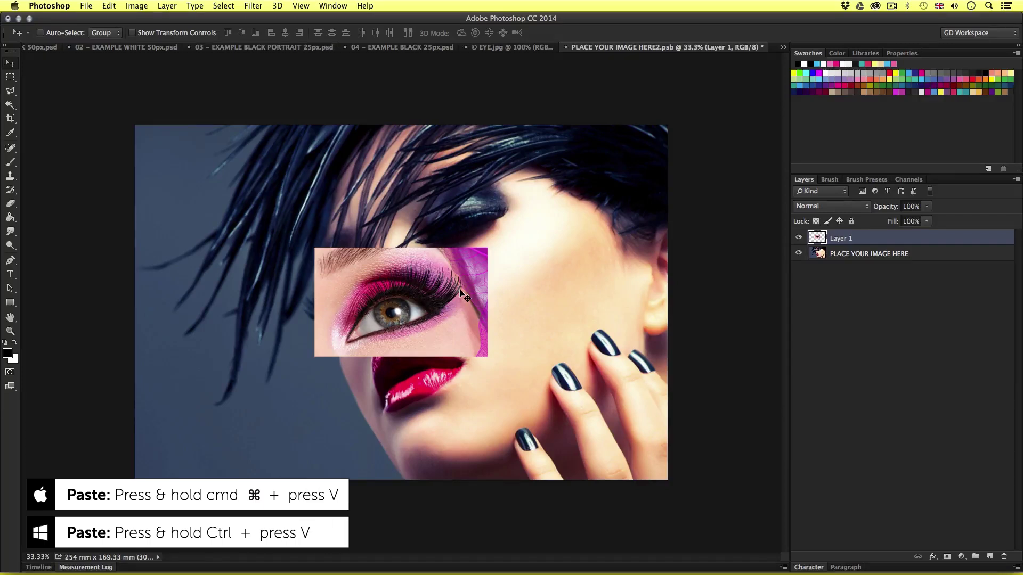
- Scale the pasted eye image proportionally to about 384% to cover the canvas, and save and close the smart object contents
{"action": "mouse_move", "coordinate": [437, 289]}
{"action": "left_mouse_down"}
{"action": "mouse_move", "coordinate": [434, 279]}
{"action": "mouse_move", "coordinate": [455, 289]}
{"action": "left_mouse_up"}
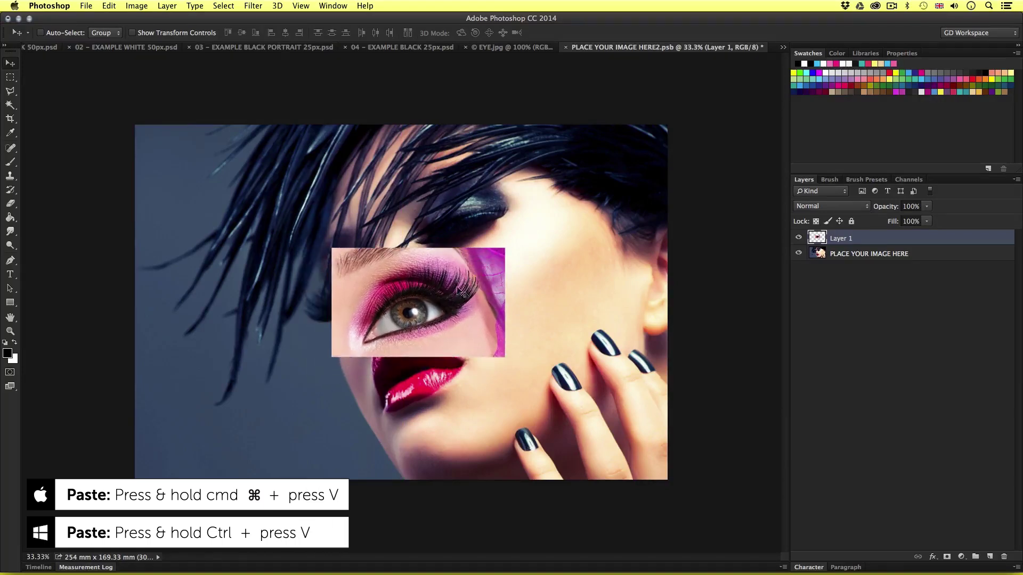
{"action": "key", "text": "super+t"}
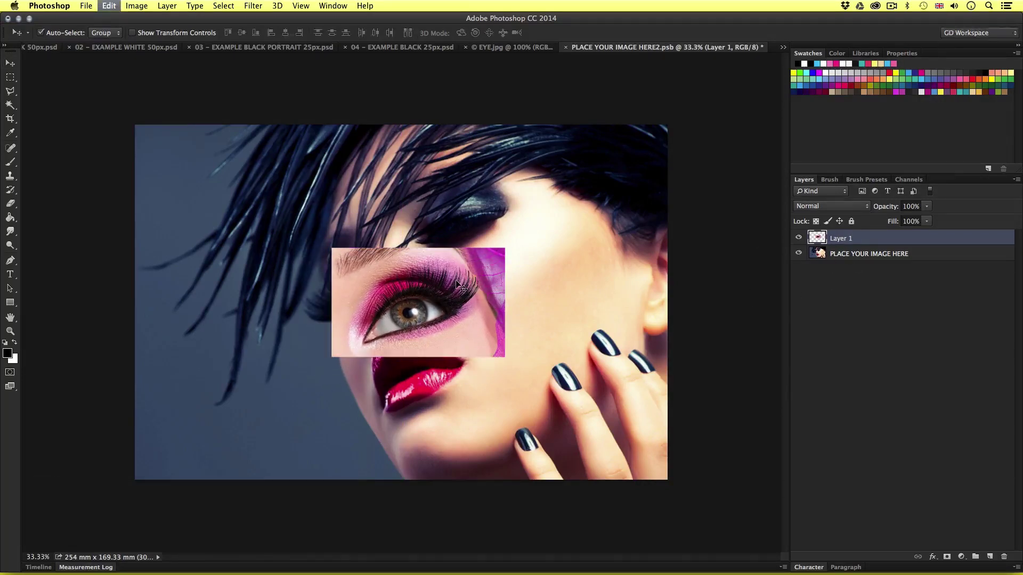
{"action": "left_click_drag", "start_coordinate": [513, 243], "coordinate": [774, 133]}
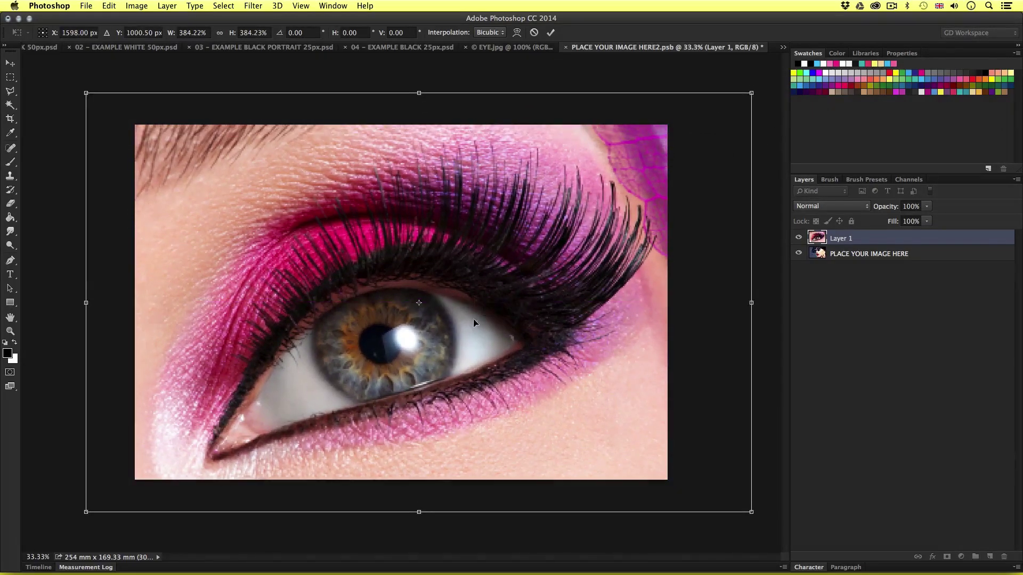
{"action": "key", "text": "Return"}
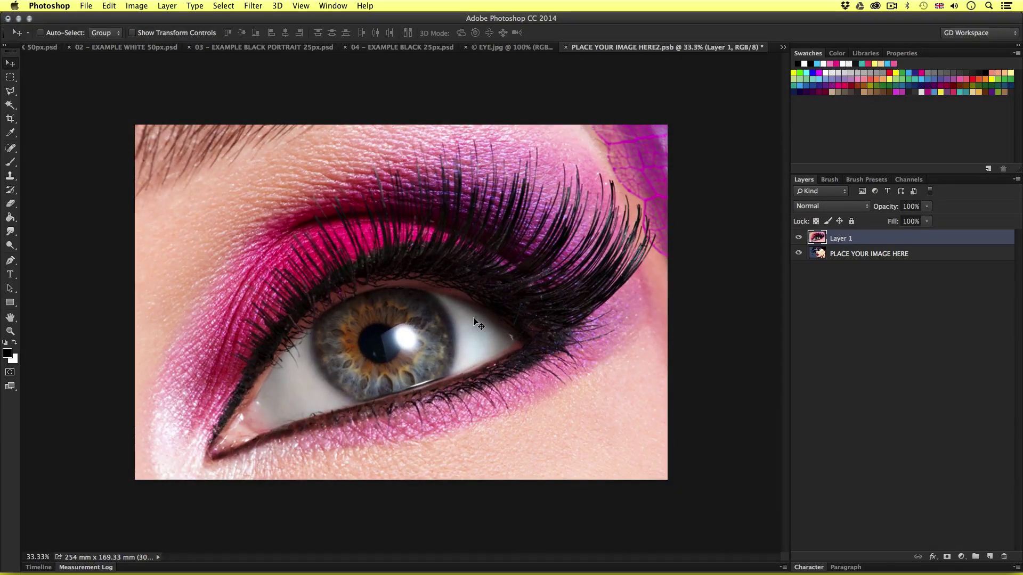
{"action": "key", "text": "super+s"}
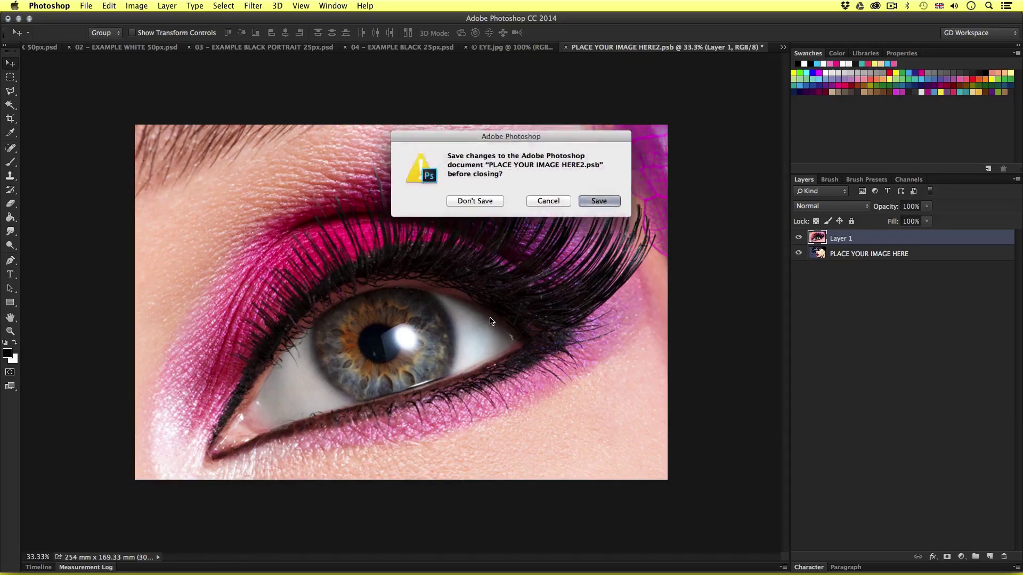
{"action": "left_click", "coordinate": [599, 201]}
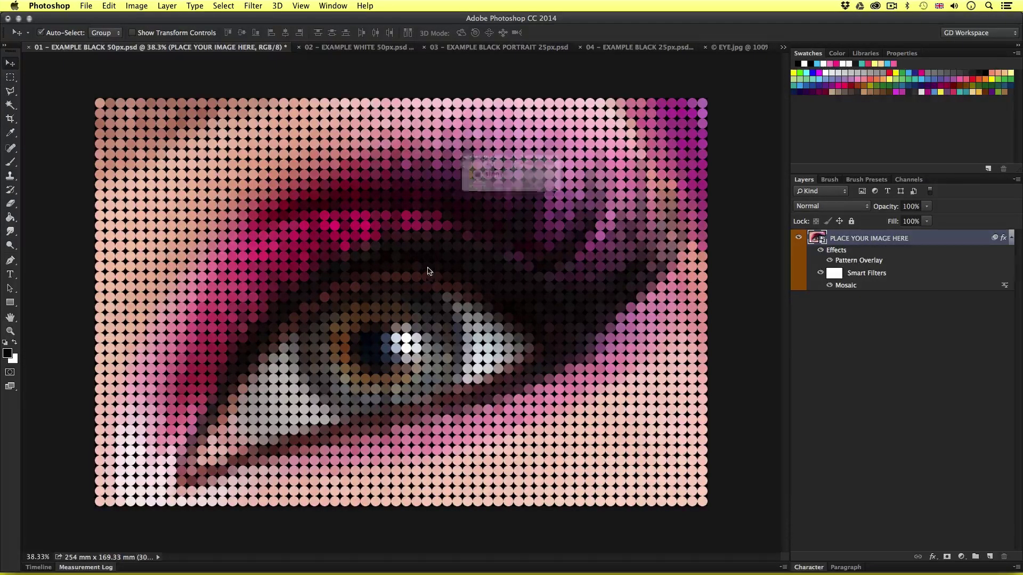
- Close all open documents, discarding the changes to the black 50px example
{"action": "key", "text": "super+w"}
{"action": "left_click", "coordinate": [470, 202]}
{"action": "key", "text": "super+w"}
{"action": "key", "text": "super+w"}
{"action": "key", "text": "super+w"}
{"action": "key", "text": "super+w"}
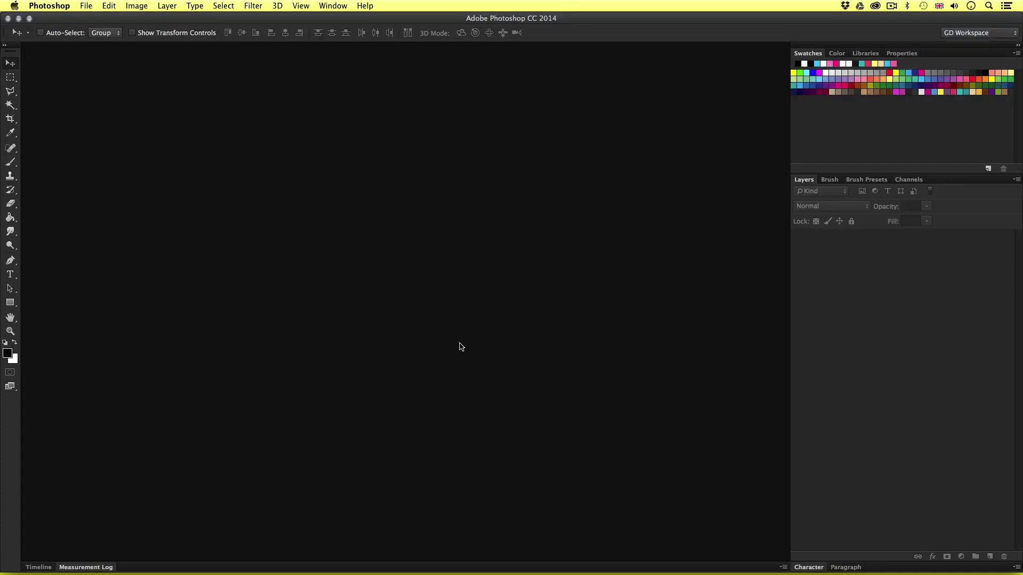
- Create a new RGB Color document 3000 pixels wide and 2000 pixels high at 300 pixels/inch
{"action": "key", "text": "super+n"}
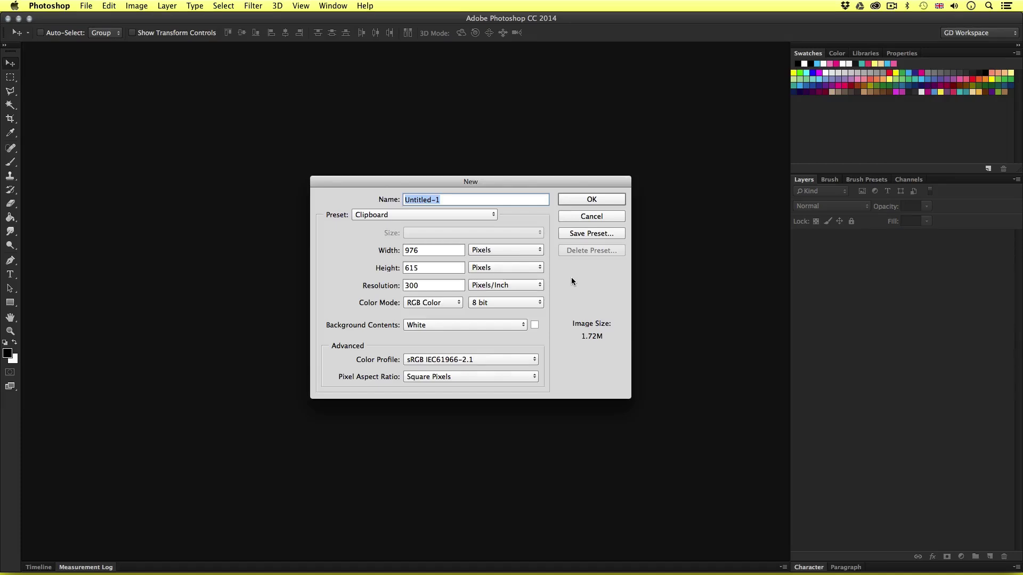
{"action": "left_click", "coordinate": [497, 251]}
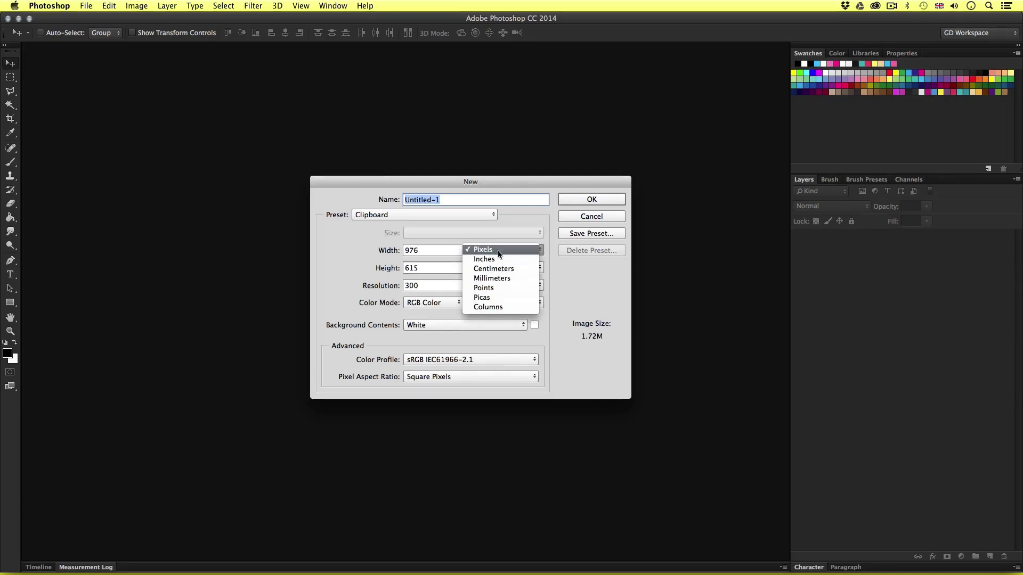
{"action": "left_click", "coordinate": [494, 250]}
{"action": "left_click_drag", "start_coordinate": [430, 251], "coordinate": [380, 252]}
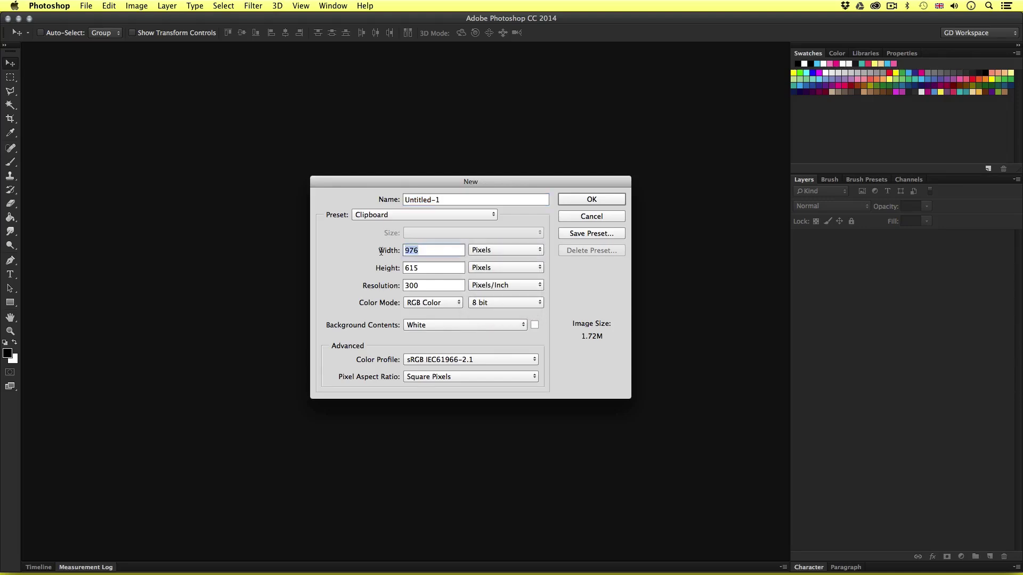
{"action": "type", "text": "3000"}
{"action": "key", "text": "Tab"}
{"action": "type", "text": "2000"}
{"action": "key", "text": "Tab"}
{"action": "type", "text": "300"}
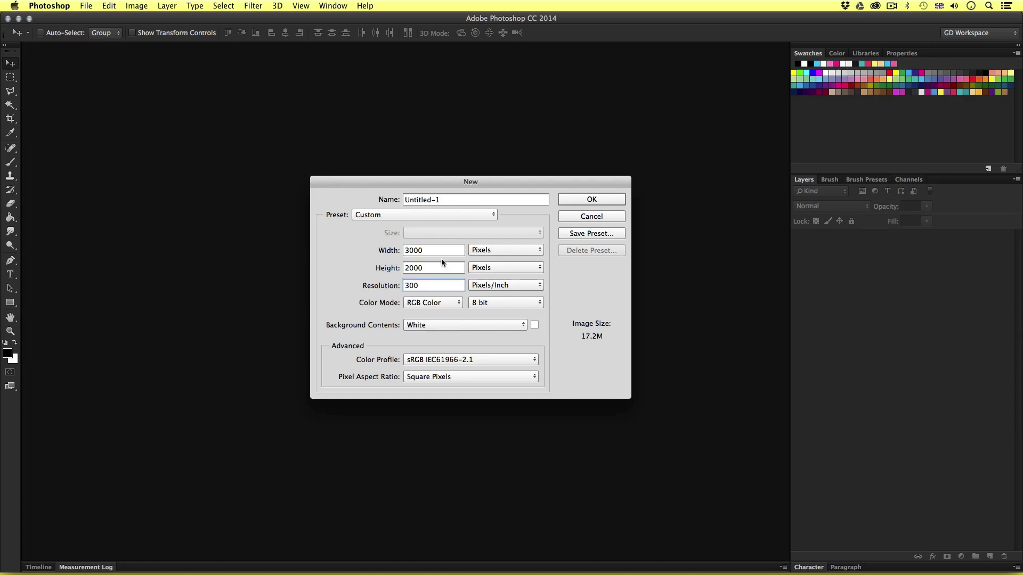
{"action": "left_click", "coordinate": [438, 305]}
{"action": "left_click", "coordinate": [417, 305]}
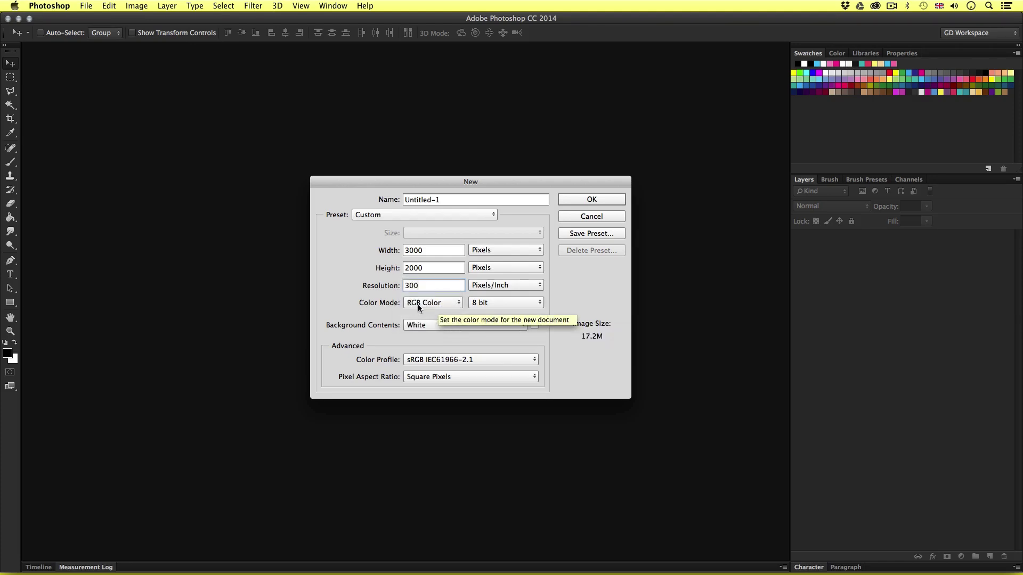
{"action": "left_click", "coordinate": [591, 200]}
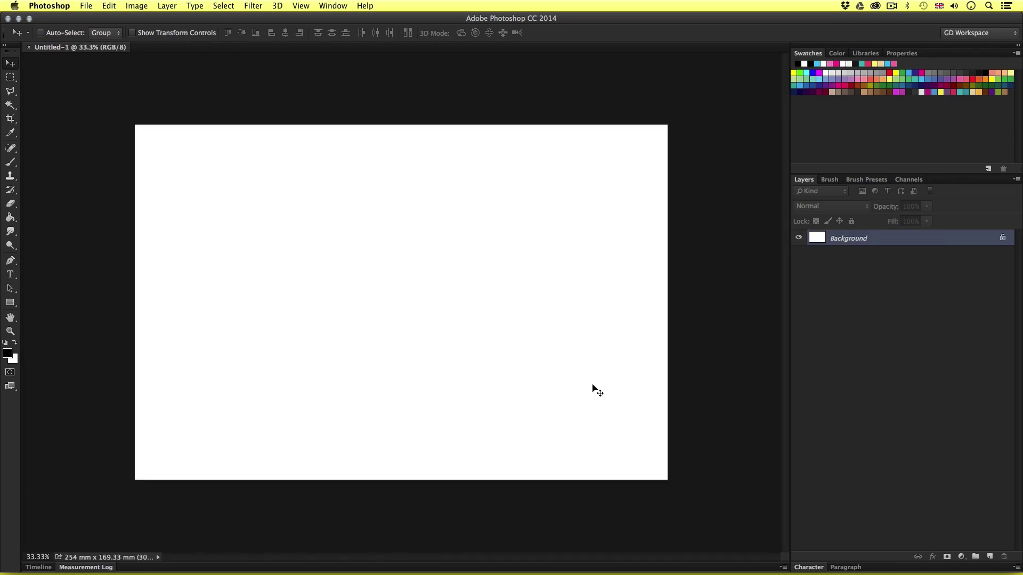
- Convert the Background into a regular layer named PLACE YOUR IMAGE HERE
{"action": "key", "text": "z"}
{"action": "left_click_drag", "start_coordinate": [321, 238], "coordinate": [331, 228]}
{"action": "key", "text": "v"}
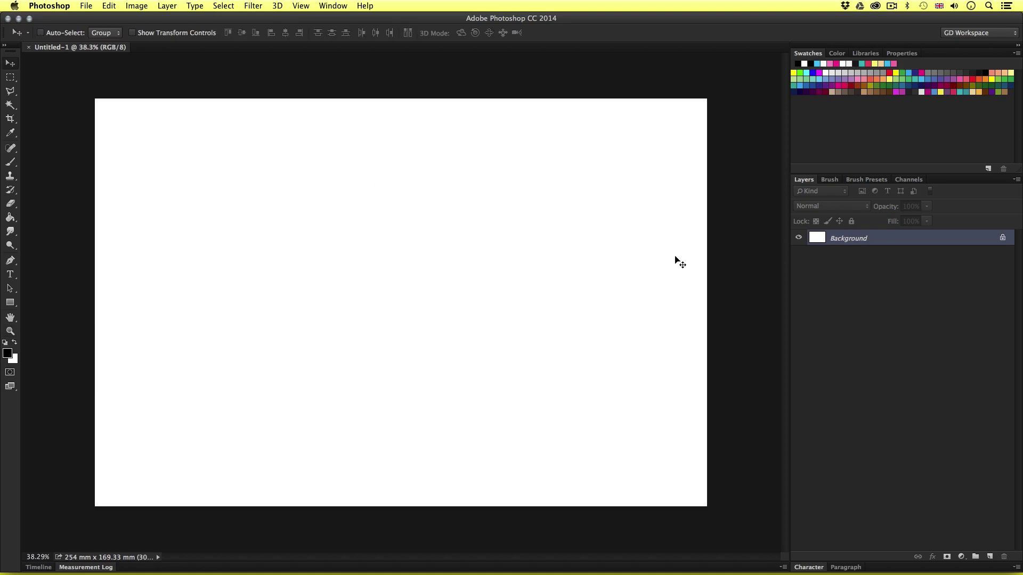
{"action": "double_click", "coordinate": [849, 239]}
{"action": "type", "text": "PLA"}
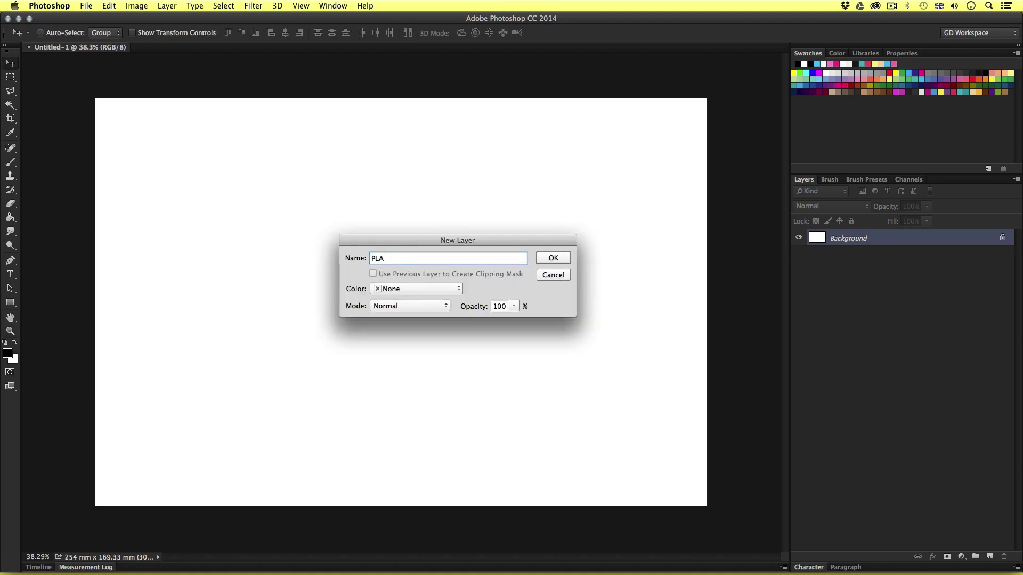
{"action": "type", "text": "CE YOUR IMAGE HERE"}
{"action": "left_click", "coordinate": [552, 260]}
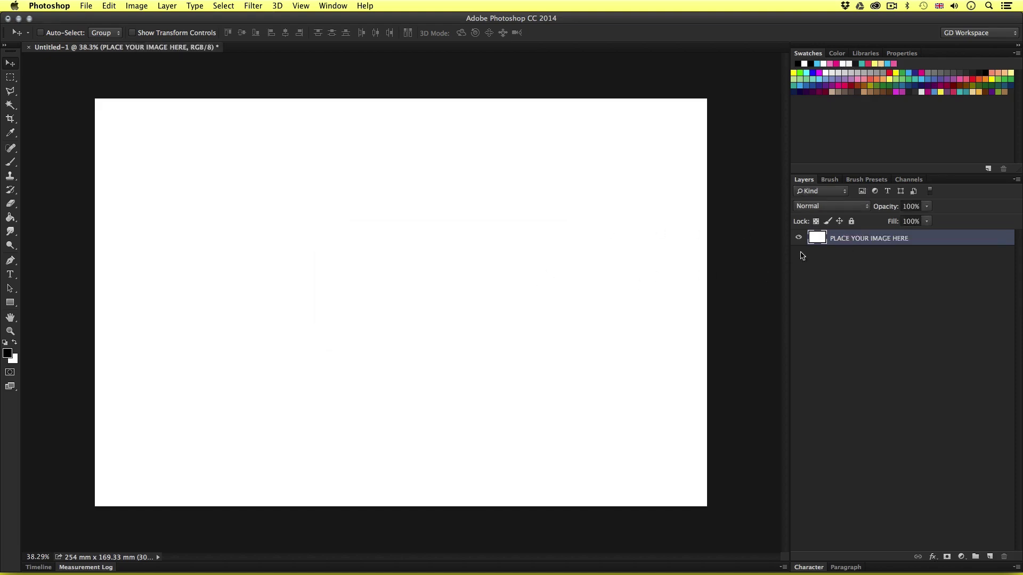
- Convert the PLACE YOUR IMAGE HERE layer to a smart object and deselect it
{"action": "right_click", "coordinate": [842, 239]}
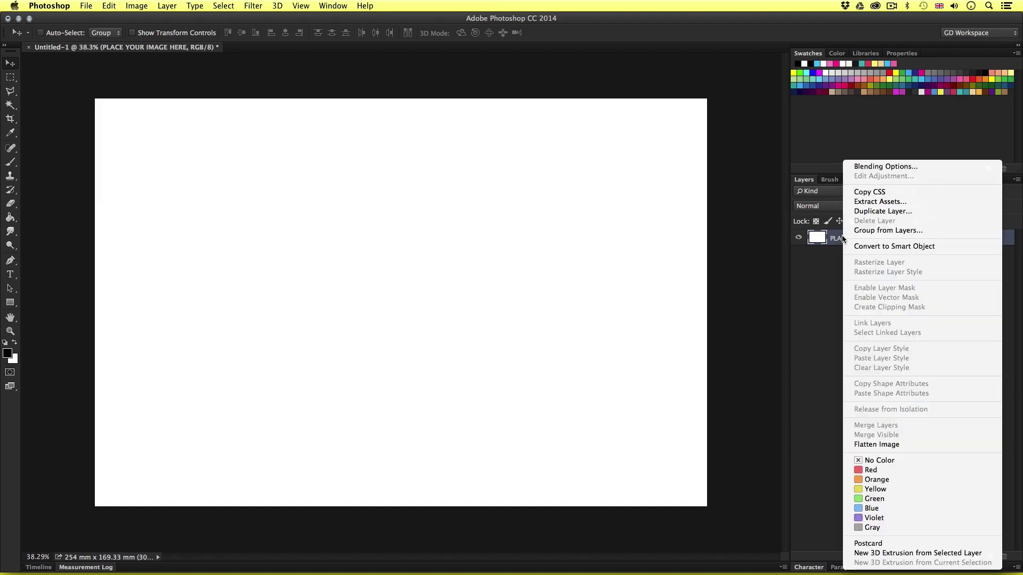
{"action": "left_click", "coordinate": [894, 247]}
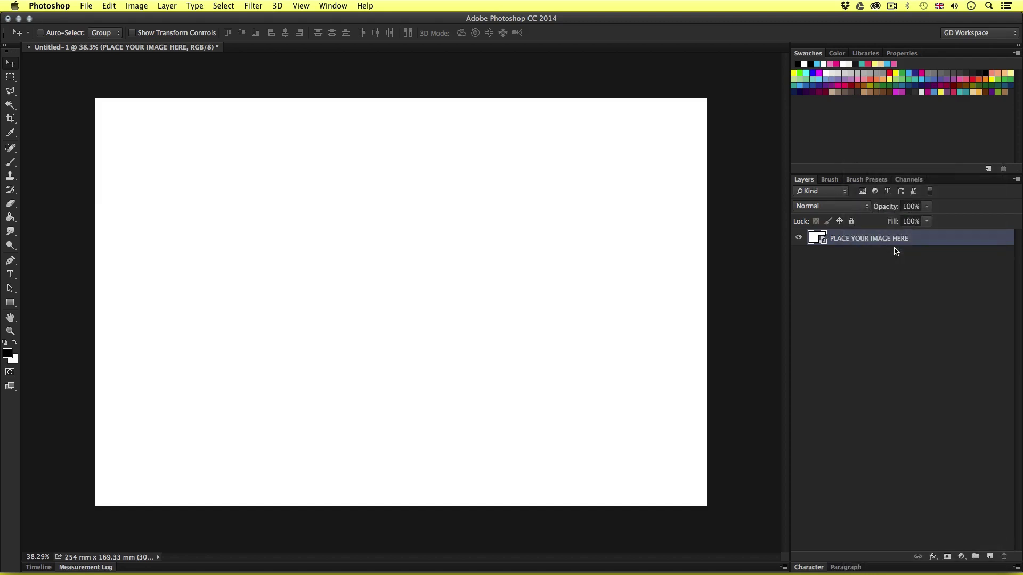
{"action": "left_click", "coordinate": [850, 266]}
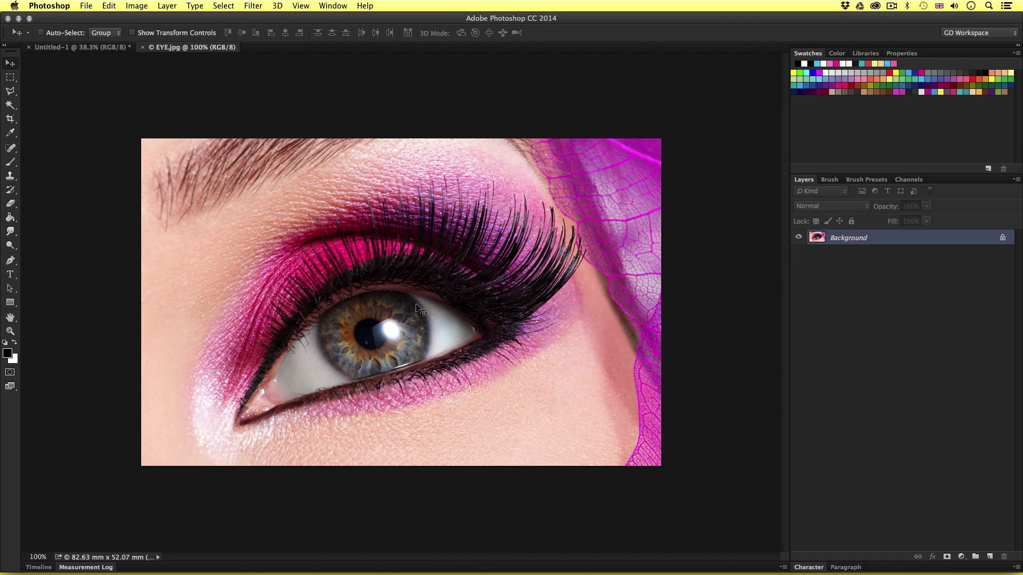
- Copy the whole EYE.jpg image, close that file, and paste the image into the contents of the PLACE YOUR IMAGE HERE smart object
{"action": "key", "text": "super+a"}
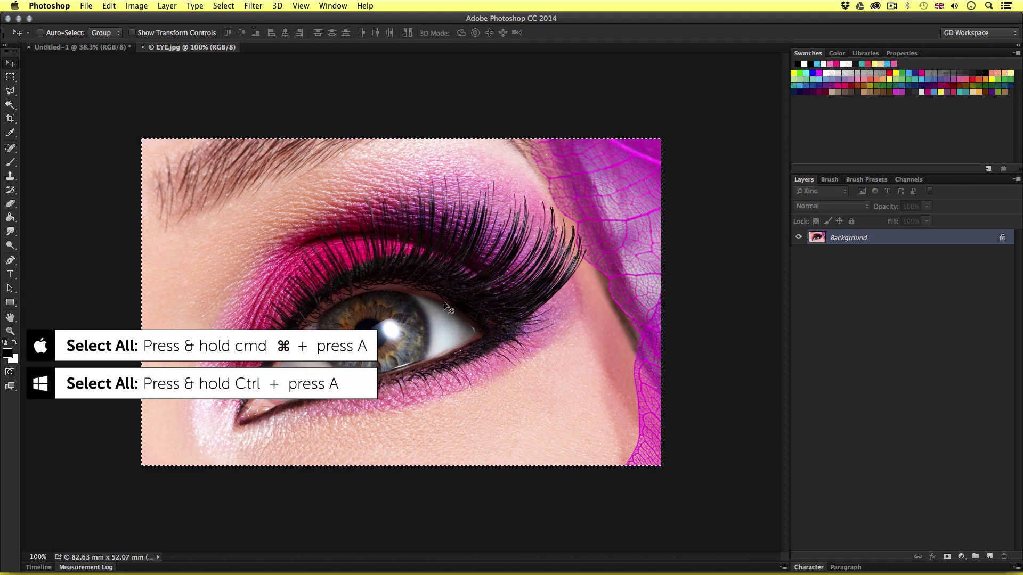
{"action": "key", "text": "super+c"}
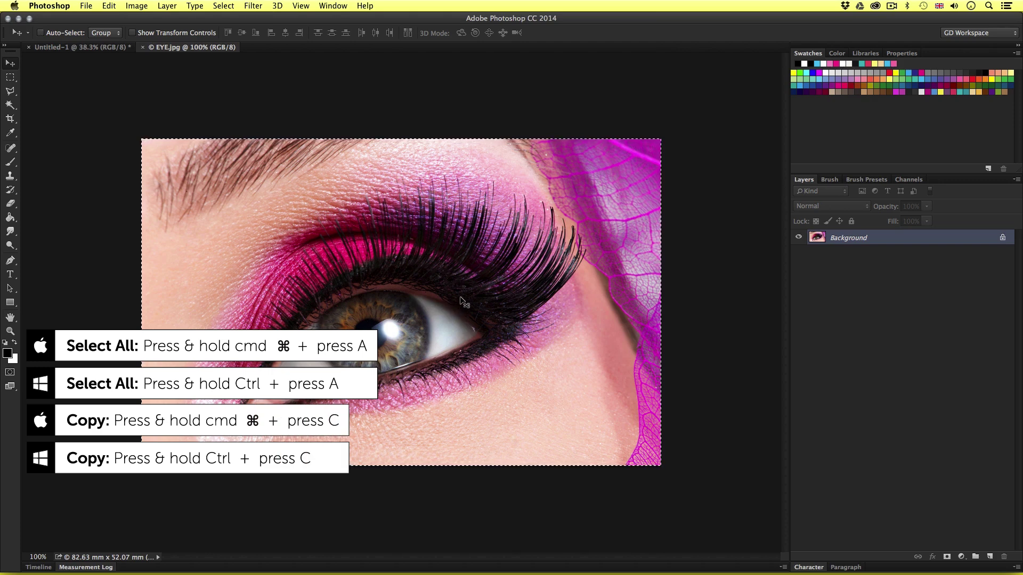
{"action": "key", "text": "super+w"}
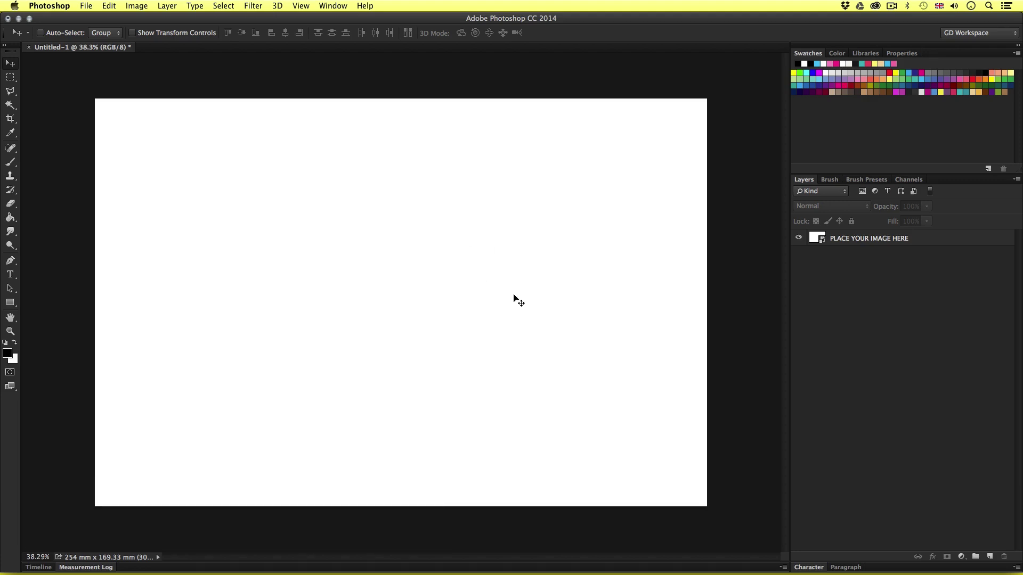
{"action": "double_click", "coordinate": [818, 238]}
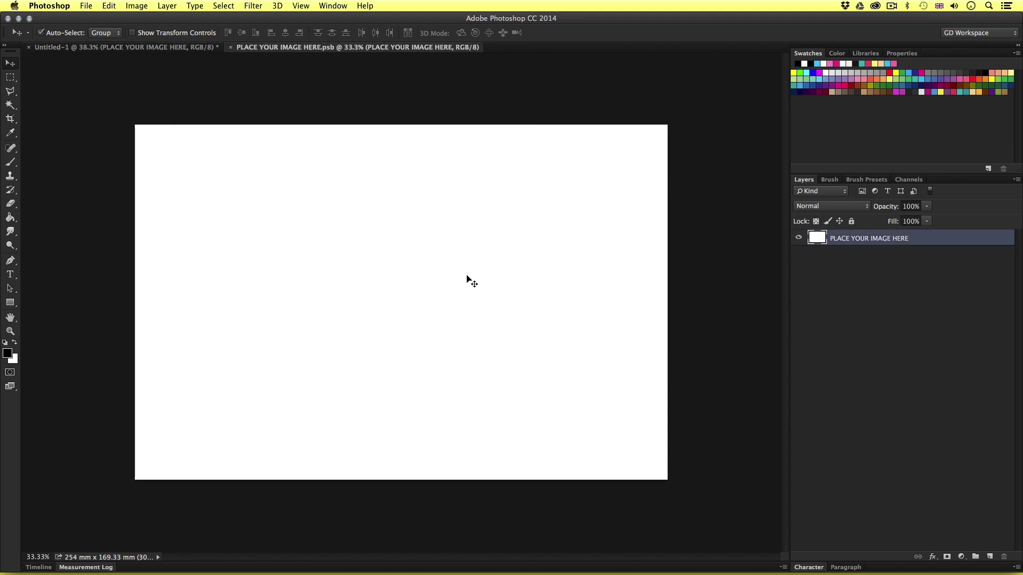
{"action": "key", "text": "super+v"}
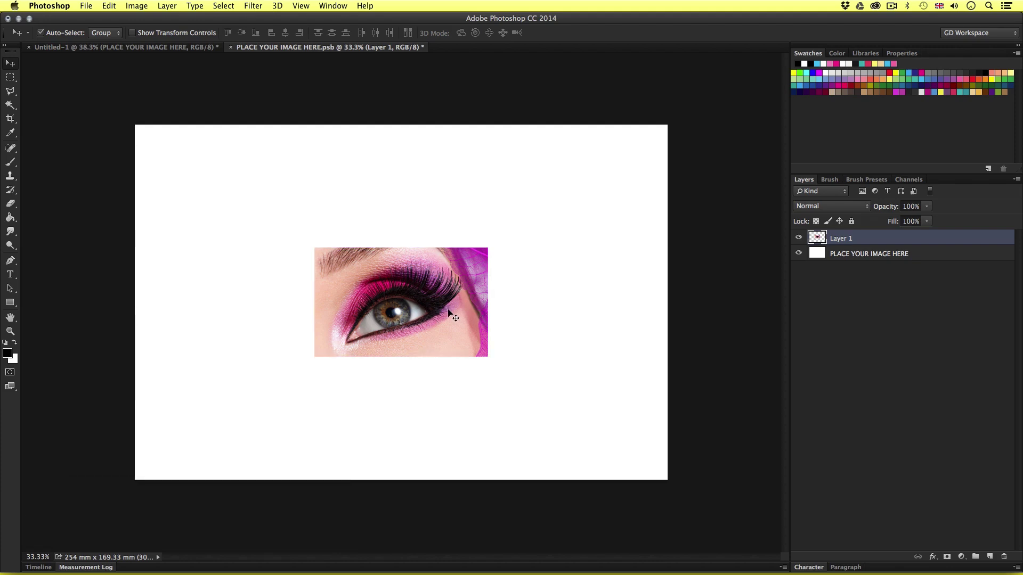
- Scale and position the pasted eye image to cover the whole canvas, and save and close the smart object contents
{"action": "key", "text": "super+t"}
{"action": "left_click_drag", "start_coordinate": [488, 248], "coordinate": [765, 130]}
{"action": "left_click_drag", "start_coordinate": [518, 276], "coordinate": [527, 270]}
{"action": "key", "text": "Return"}
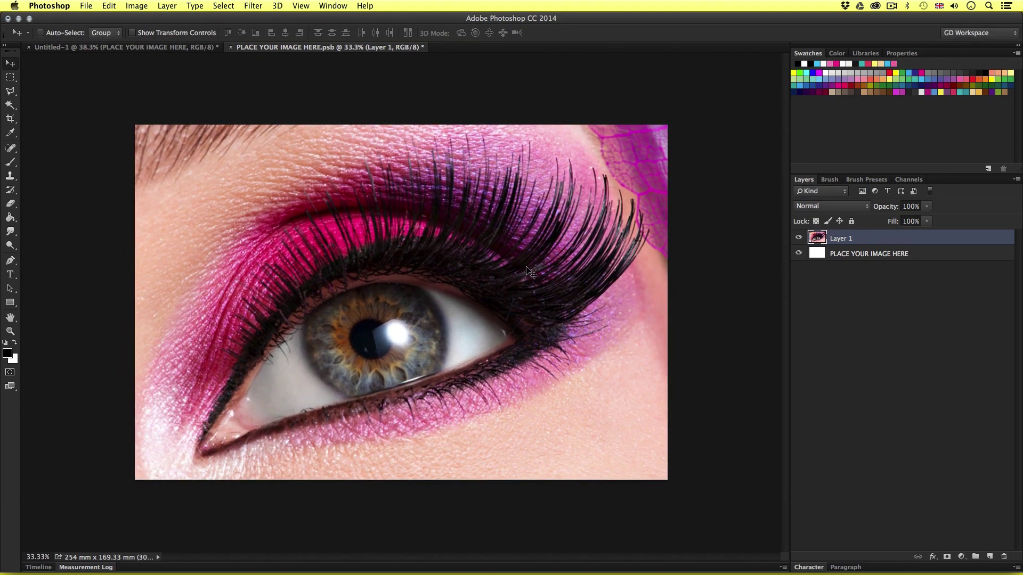
{"action": "key", "text": "super+w"}
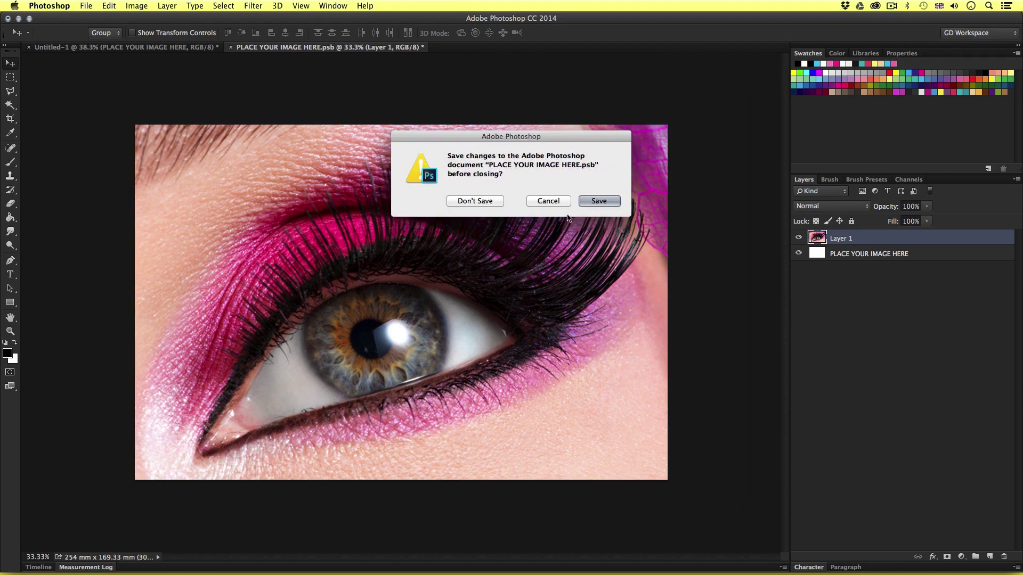
{"action": "left_click", "coordinate": [596, 201]}
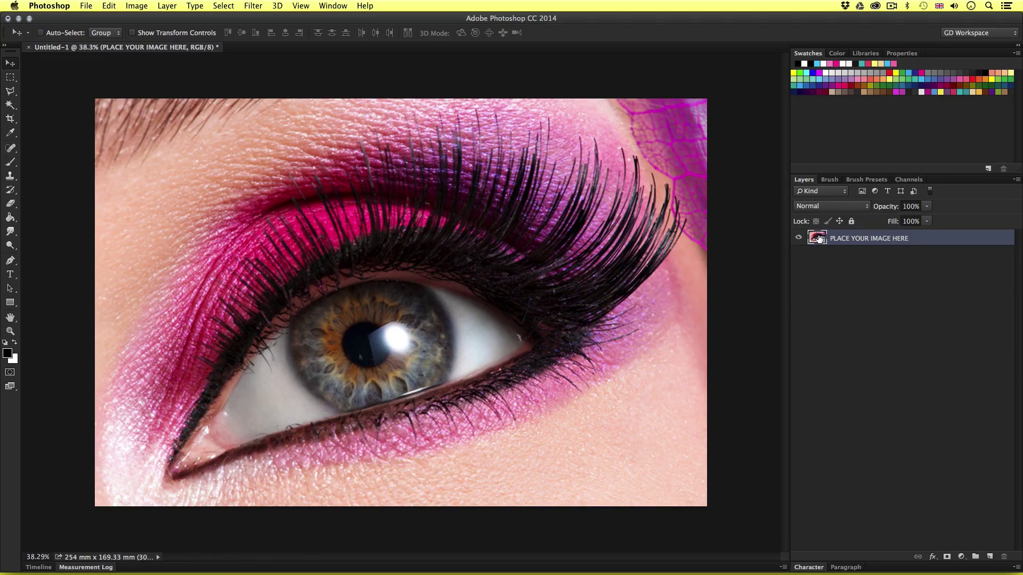
- Apply a Mosaic filter with a cell size of 50 square to the PLACE YOUR IMAGE HERE smart object
{"action": "left_click", "coordinate": [251, 5]}
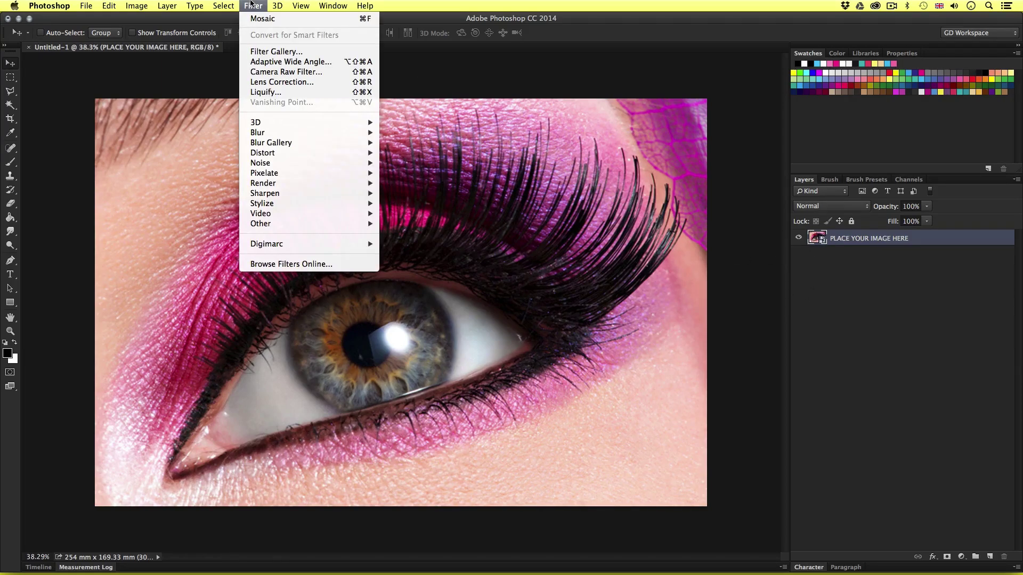
{"action": "mouse_move", "coordinate": [321, 173]}
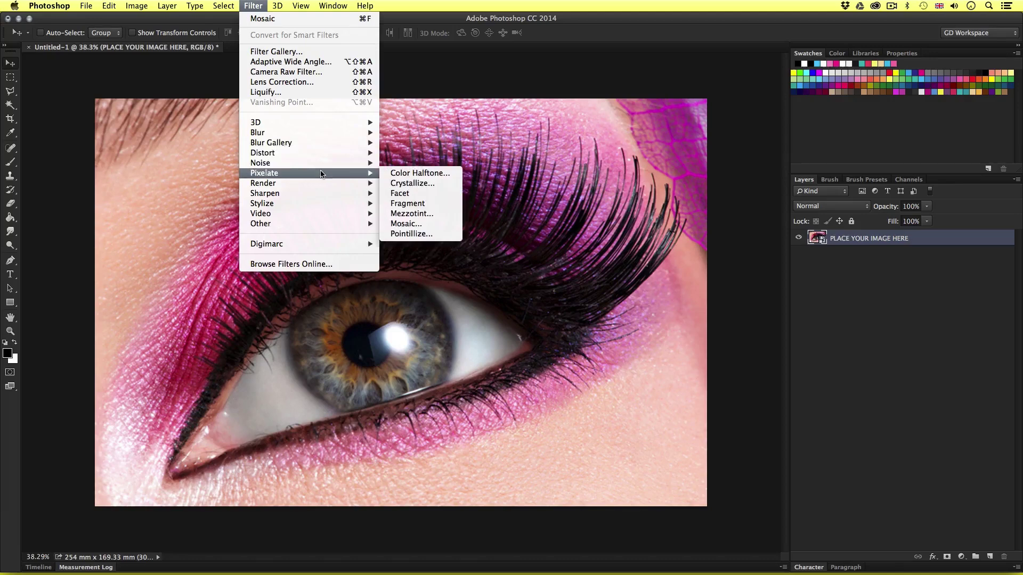
{"action": "left_click", "coordinate": [426, 229]}
{"action": "left_click_drag", "start_coordinate": [767, 203], "coordinate": [444, 232]}
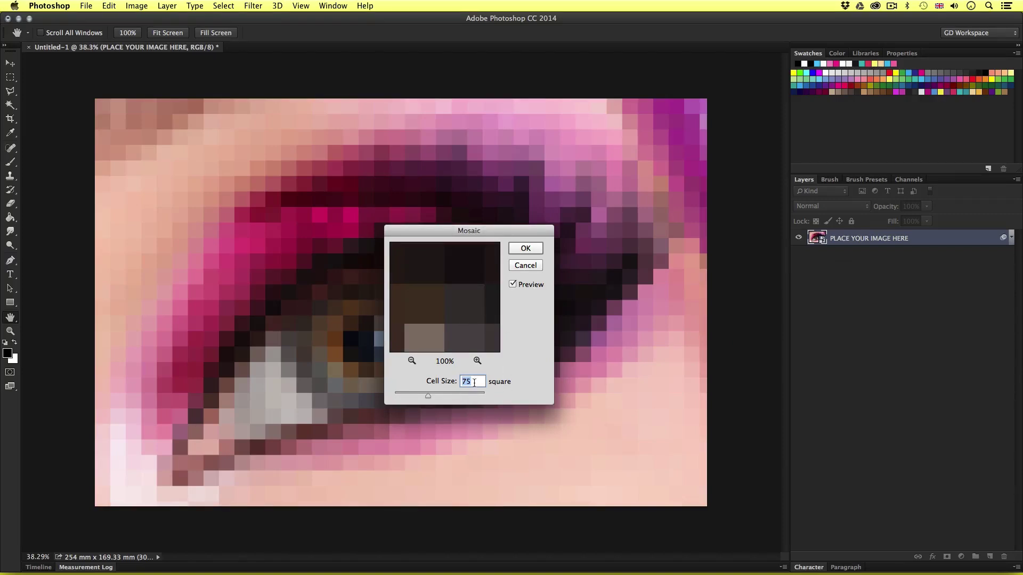
{"action": "type", "text": "50"}
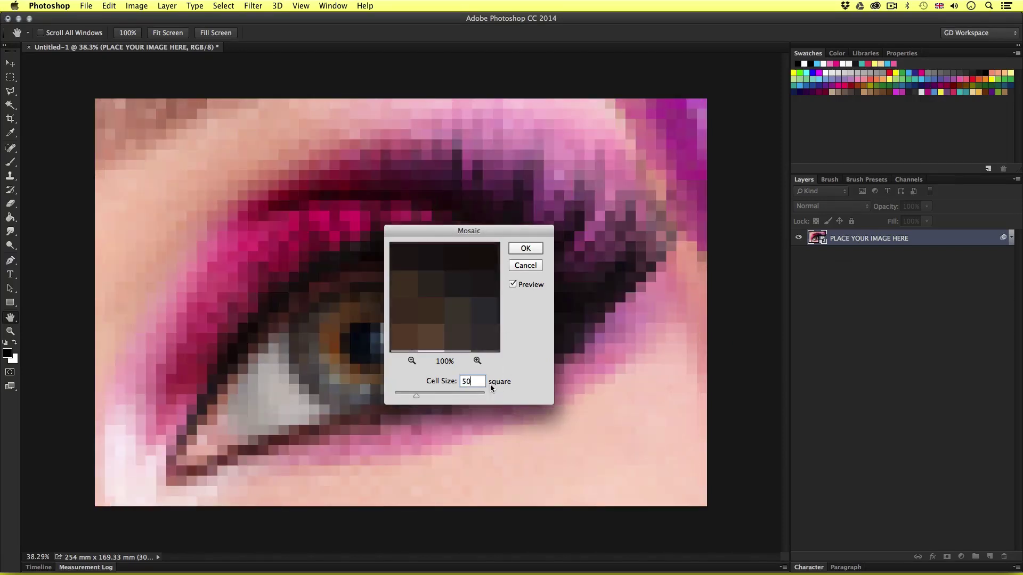
{"action": "left_click", "coordinate": [525, 249]}
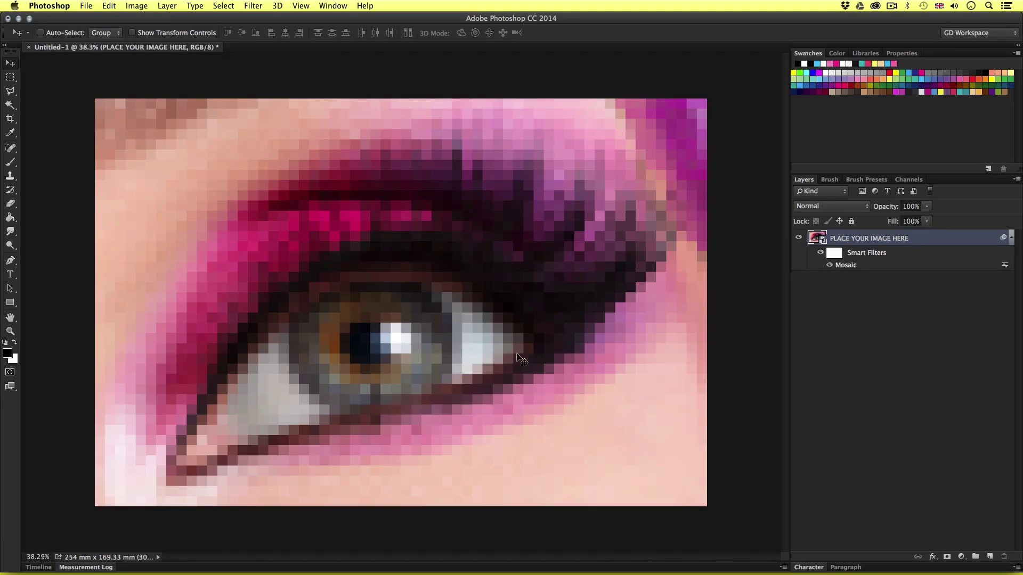
- Examine the mosaic squares up close across the eye and along the canvas edges
{"action": "key", "text": "z"}
{"action": "left_click_drag", "start_coordinate": [315, 273], "coordinate": [344, 251]}
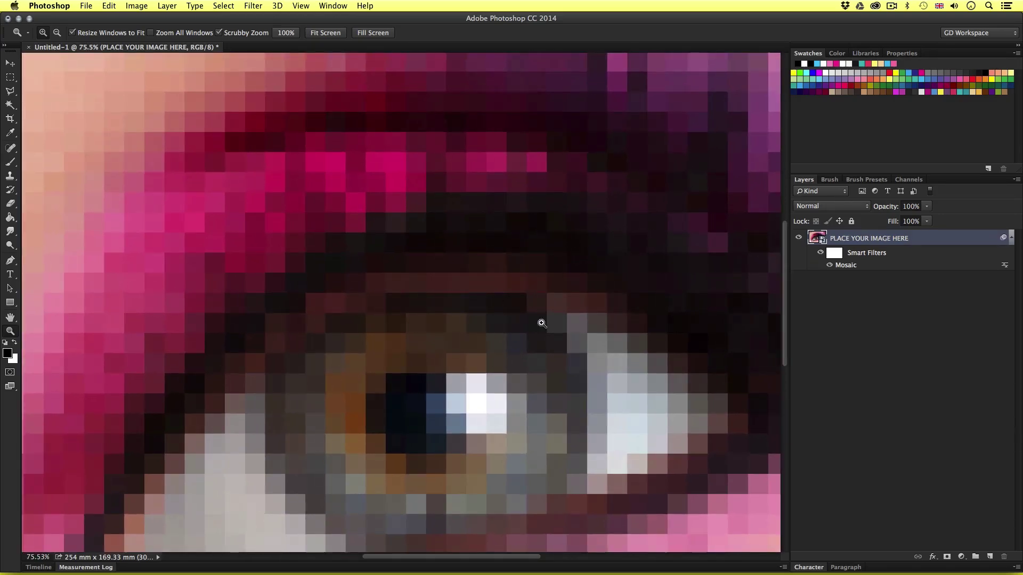
{"action": "left_click_drag", "start_coordinate": [541, 222], "coordinate": [410, 253]}
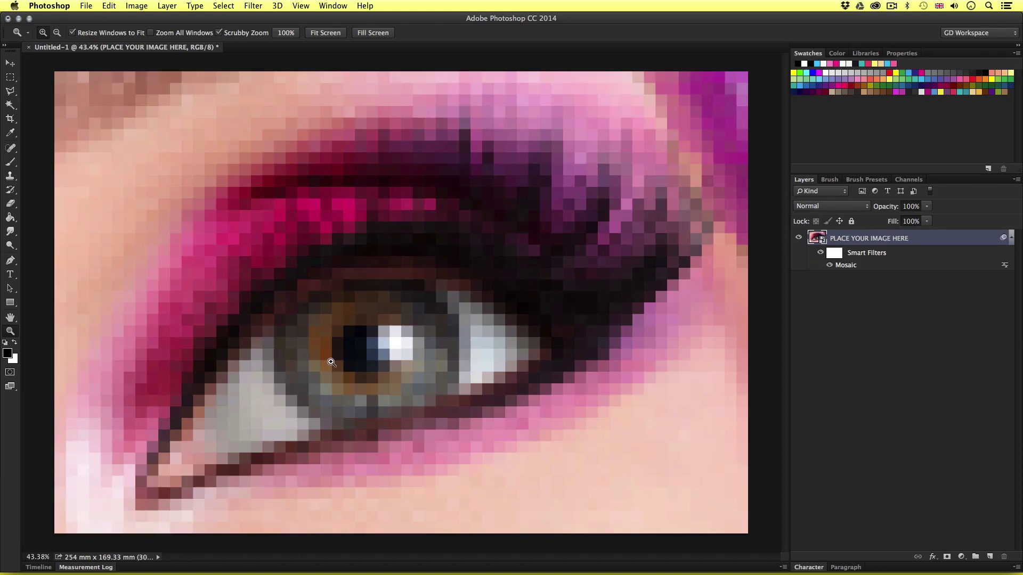
{"action": "left_click_drag", "start_coordinate": [132, 197], "coordinate": [427, 427]}
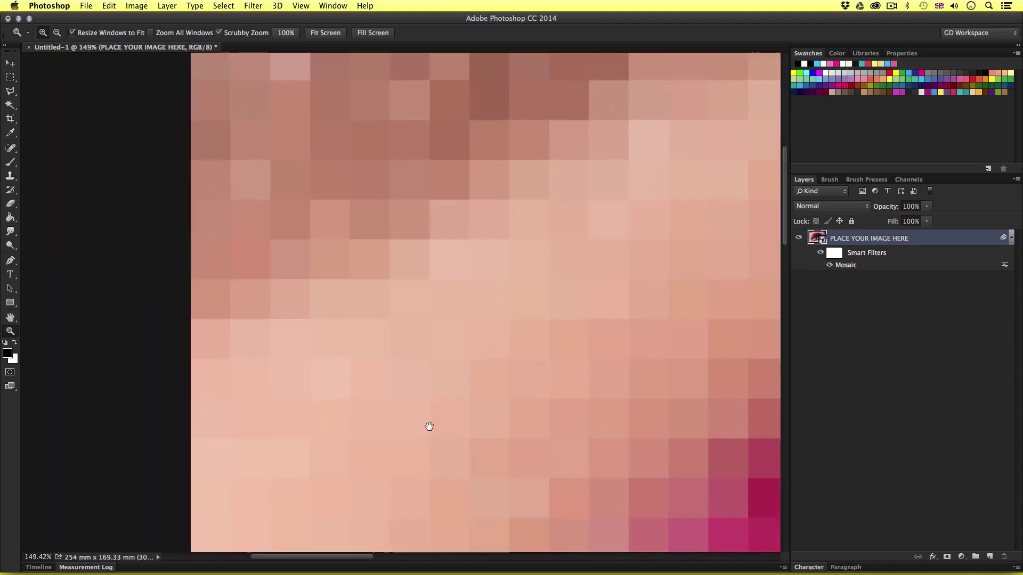
{"action": "scroll", "coordinate": [542, 251], "scroll_direction": "right", "scroll_amount": 15}
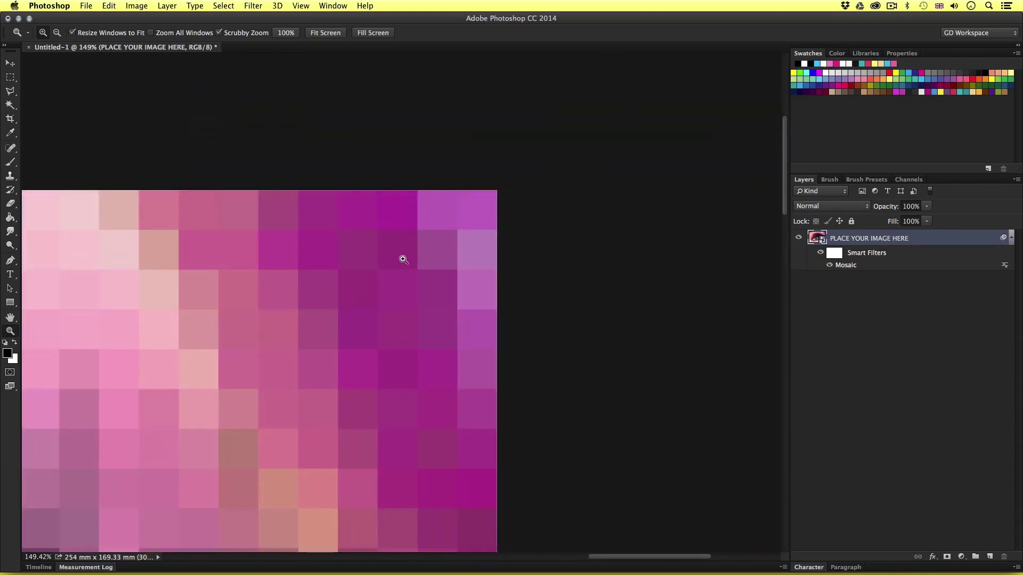
{"action": "left_click", "coordinate": [394, 285], "text": "alt"}
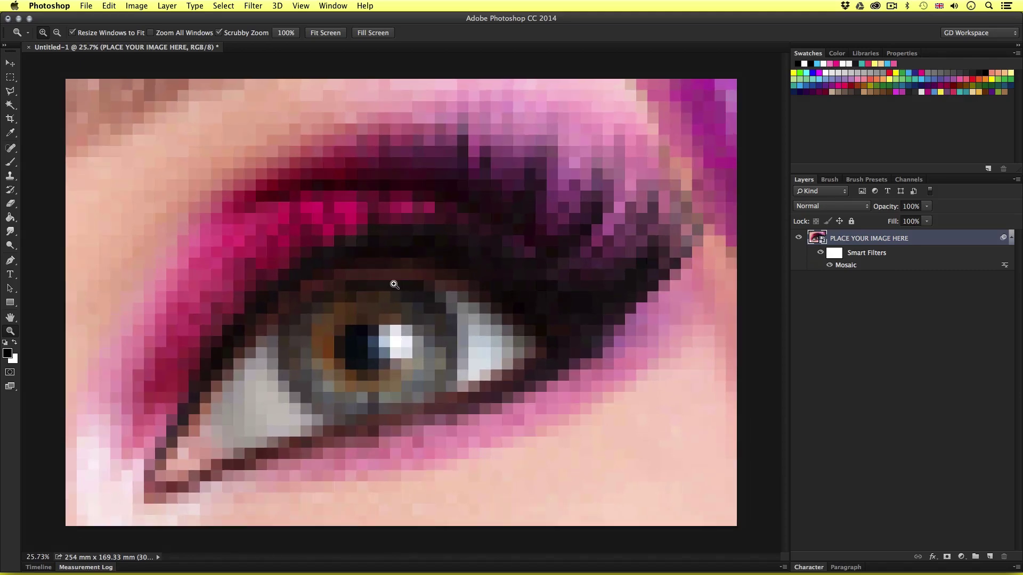
{"action": "key", "text": "v"}
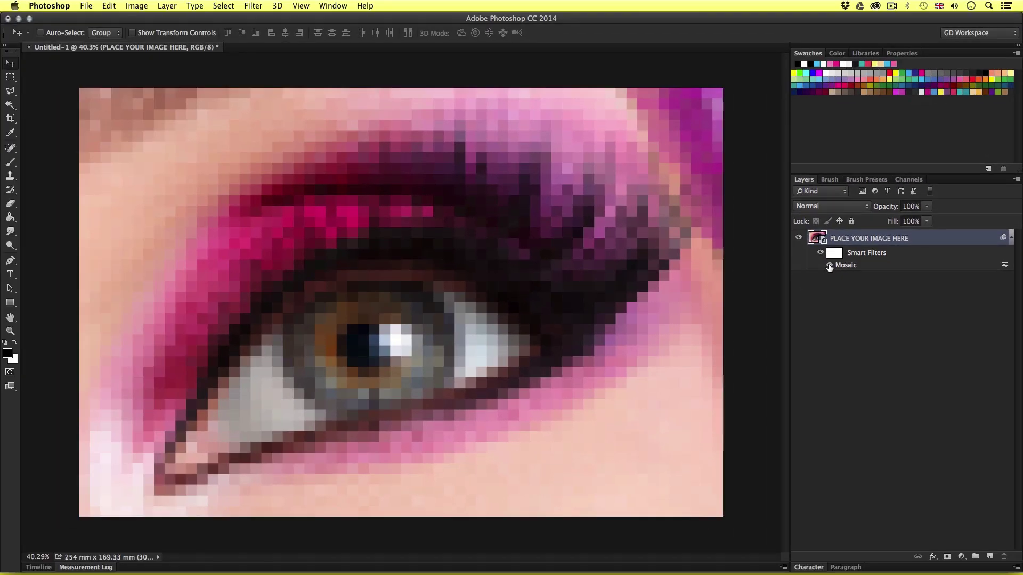
- Toggle the Mosaic smart filter off and on to compare the image with and without it, leaving the filter on
{"action": "left_click", "coordinate": [818, 265]}
{"action": "left_click", "coordinate": [830, 265]}
{"action": "left_click", "coordinate": [830, 265]}
{"action": "left_click", "coordinate": [830, 266]}
{"action": "left_click", "coordinate": [829, 265]}
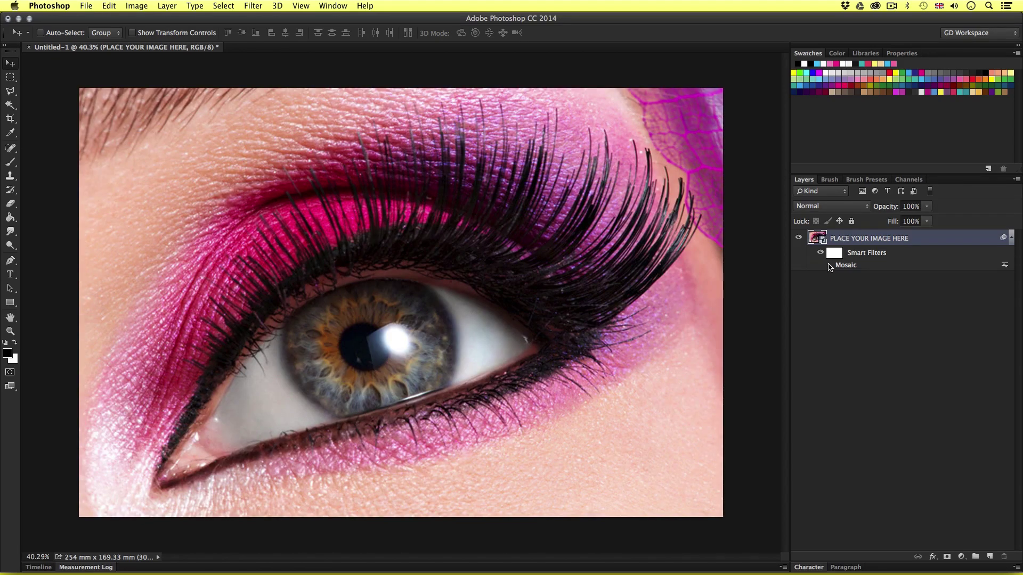
{"action": "left_click", "coordinate": [829, 266]}
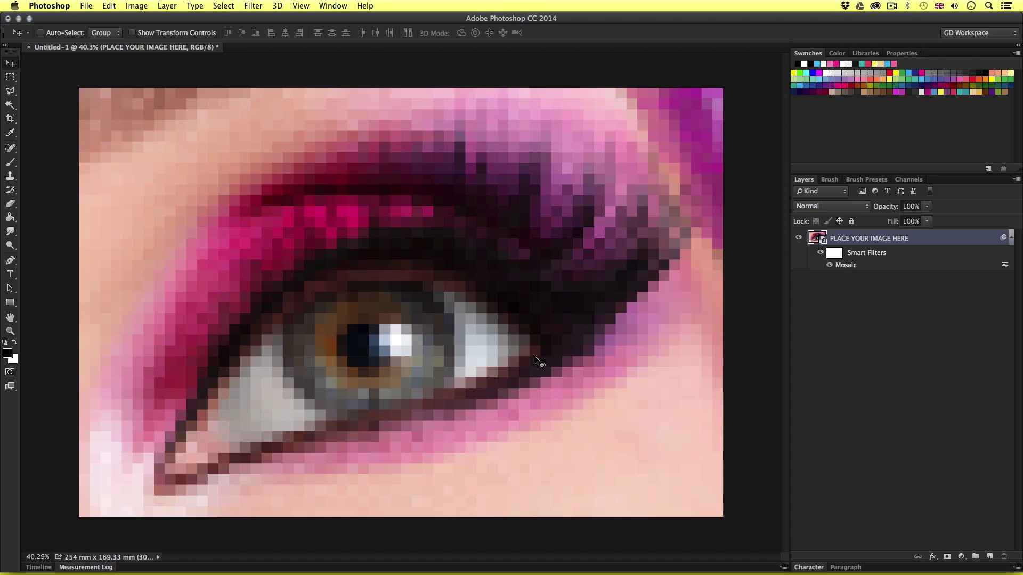
- Create a new RGB Color document 50 pixels wide and 50 pixels high at 300 pixels/inch with a white background
{"action": "key", "text": "super+n"}
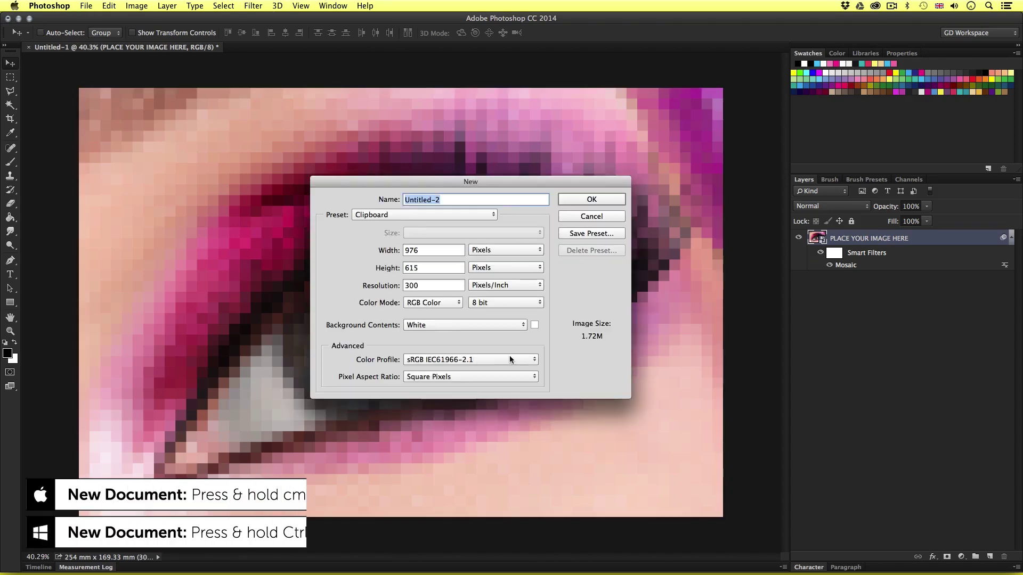
{"action": "double_click", "coordinate": [426, 251]}
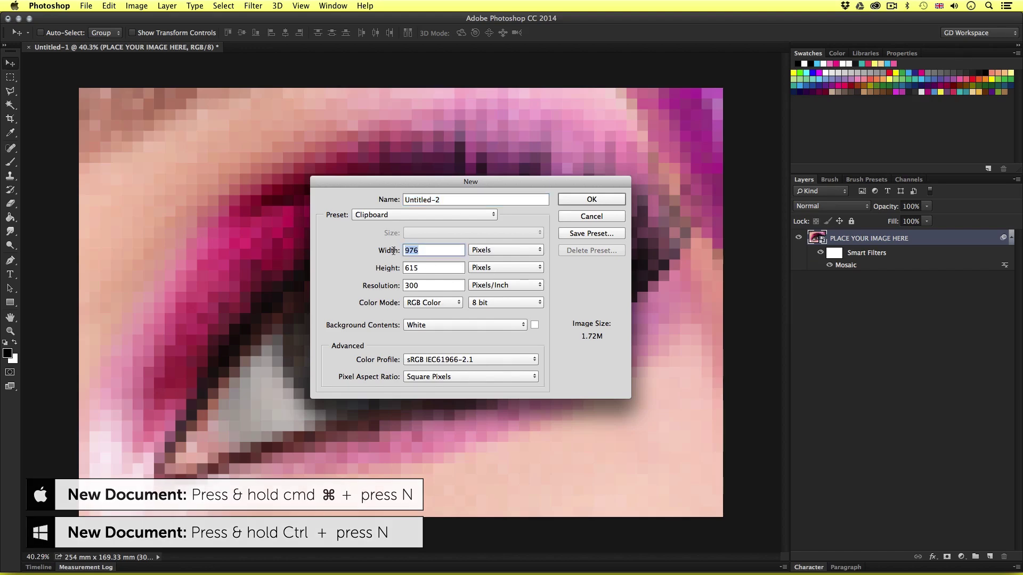
{"action": "type", "text": "50"}
{"action": "key", "text": "Tab"}
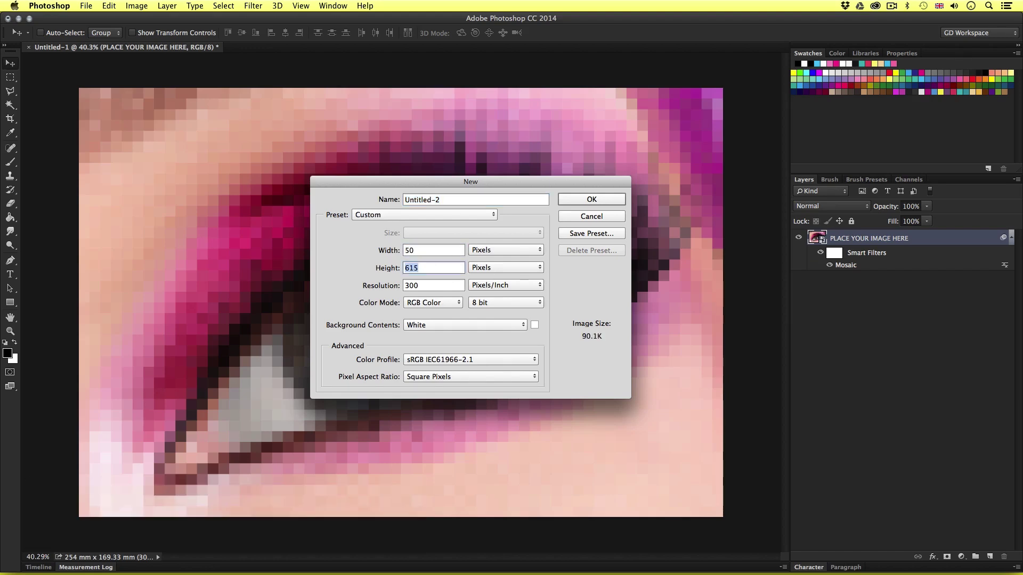
{"action": "type", "text": "50"}
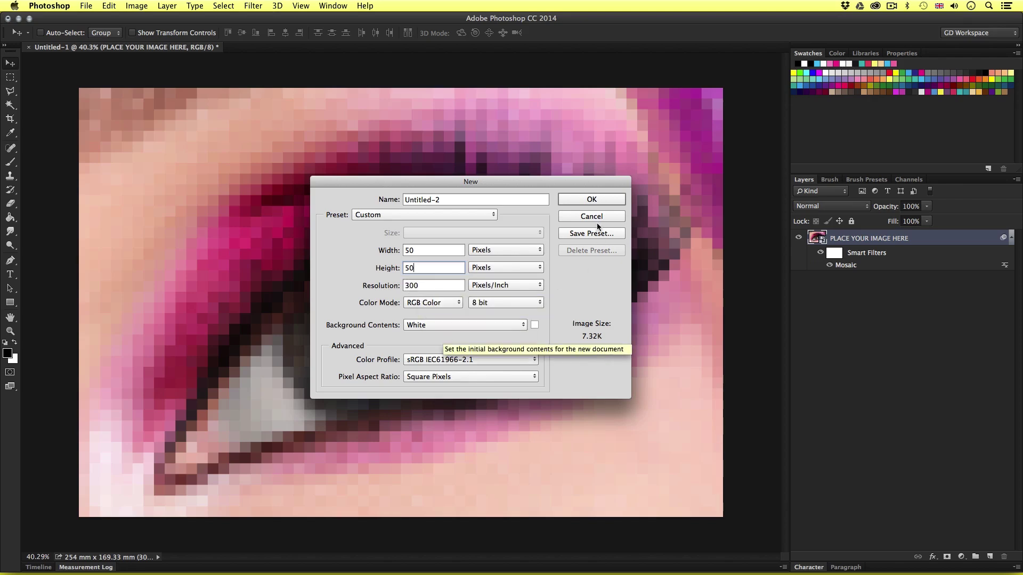
{"action": "left_click", "coordinate": [595, 203]}
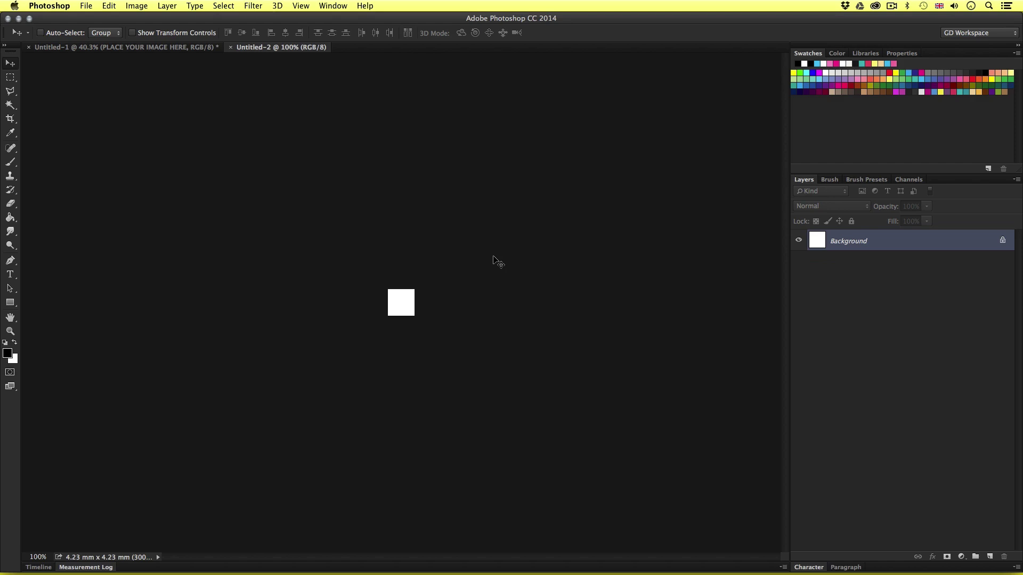
- Convert the Background of the 50-pixel document into a regular layer named DOT
{"action": "double_click", "coordinate": [848, 242]}
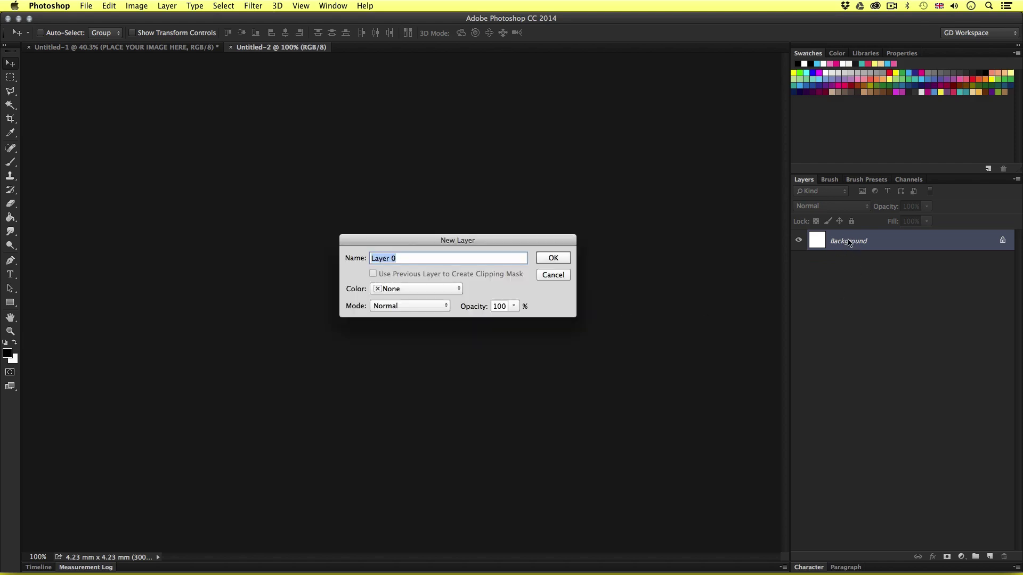
{"action": "type", "text": "DOT"}
{"action": "key", "text": "Return"}
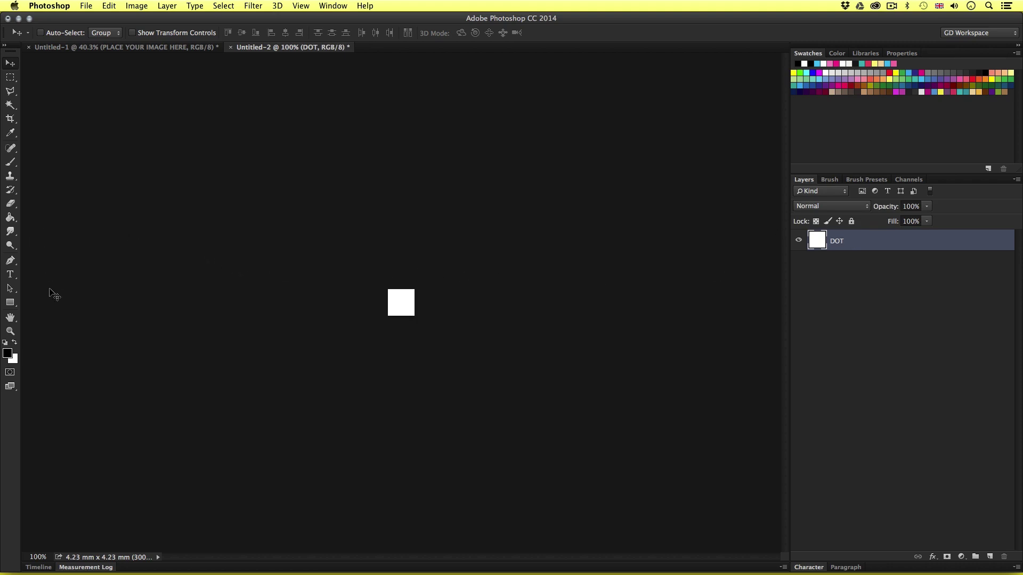
- Fill the DOT layer with black using the Paint Bucket tool
{"action": "left_click", "coordinate": [10, 218]}
{"action": "left_click", "coordinate": [7, 356]}
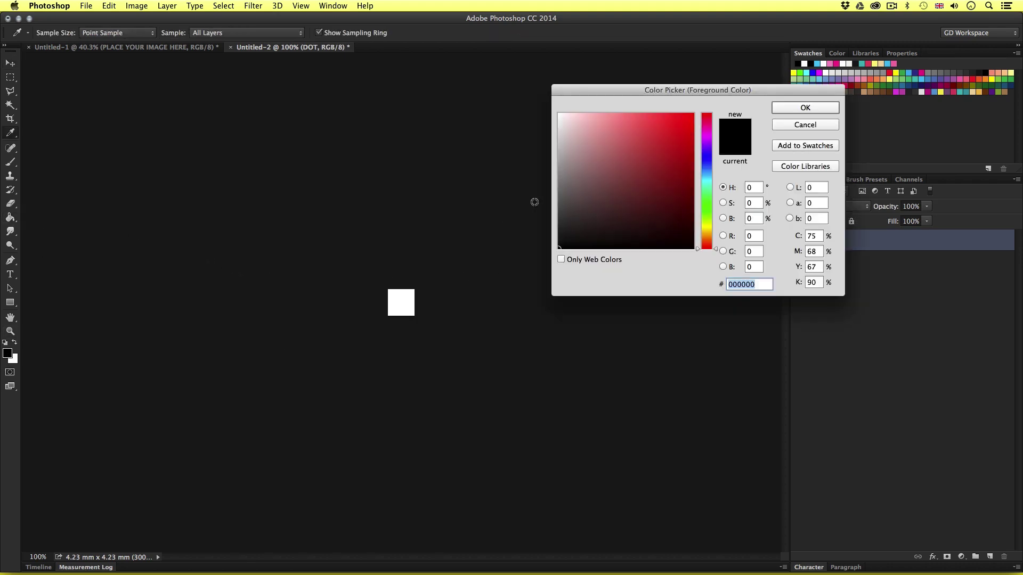
{"action": "left_click", "coordinate": [804, 107]}
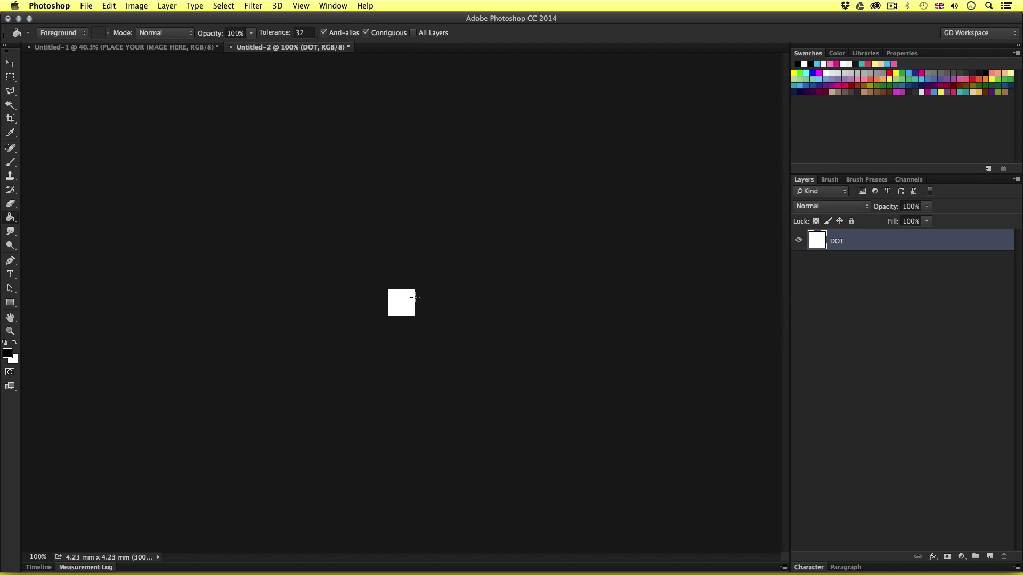
{"action": "left_click", "coordinate": [405, 306]}
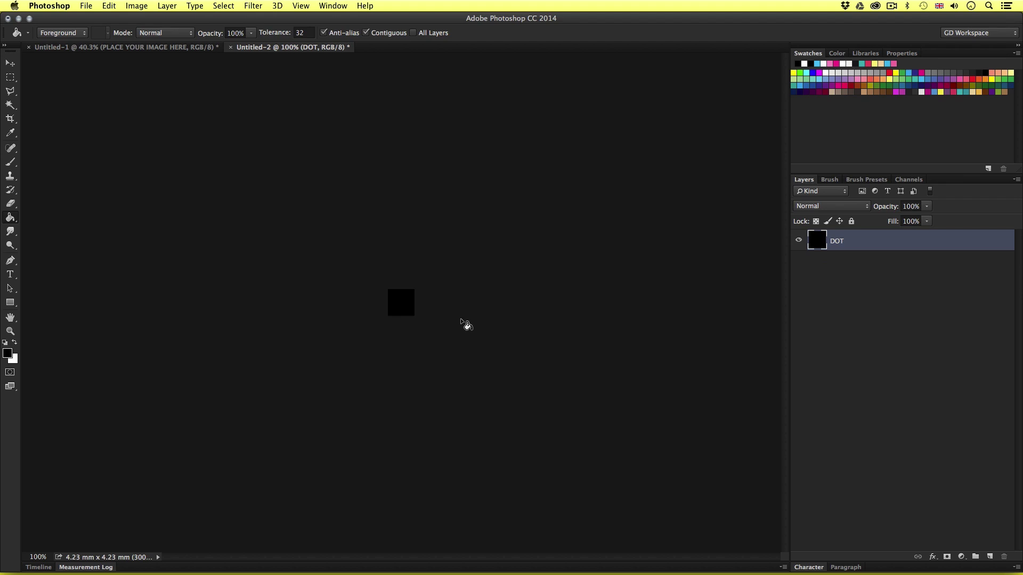
- Cut a circle spanning the full 50-pixel canvas out of the black DOT layer with an elliptical selection, then deselect
{"action": "left_click_drag", "start_coordinate": [10, 78], "coordinate": [38, 87]}
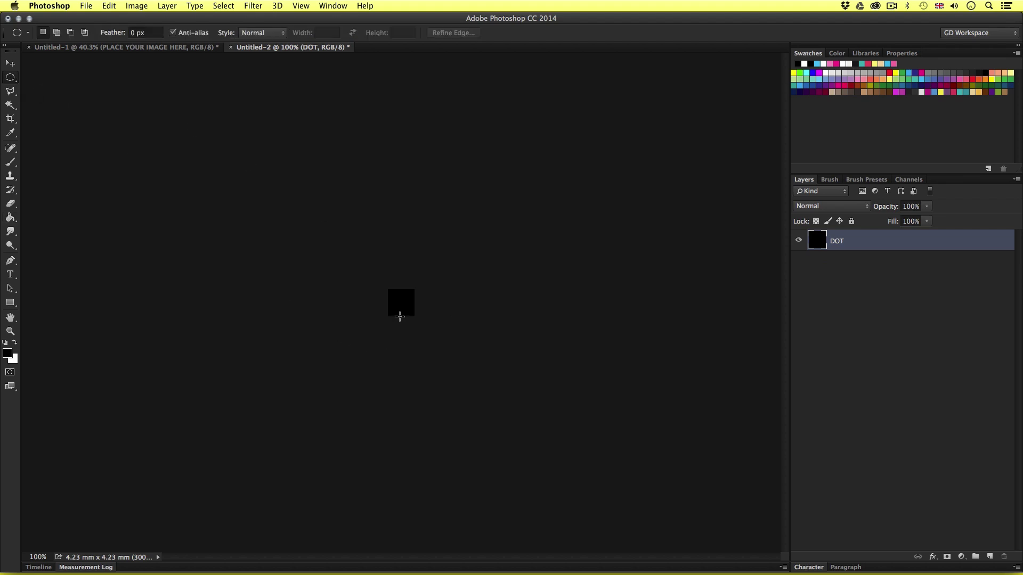
{"action": "scroll", "coordinate": [400, 306], "scroll_direction": "up", "scroll_amount": 8}
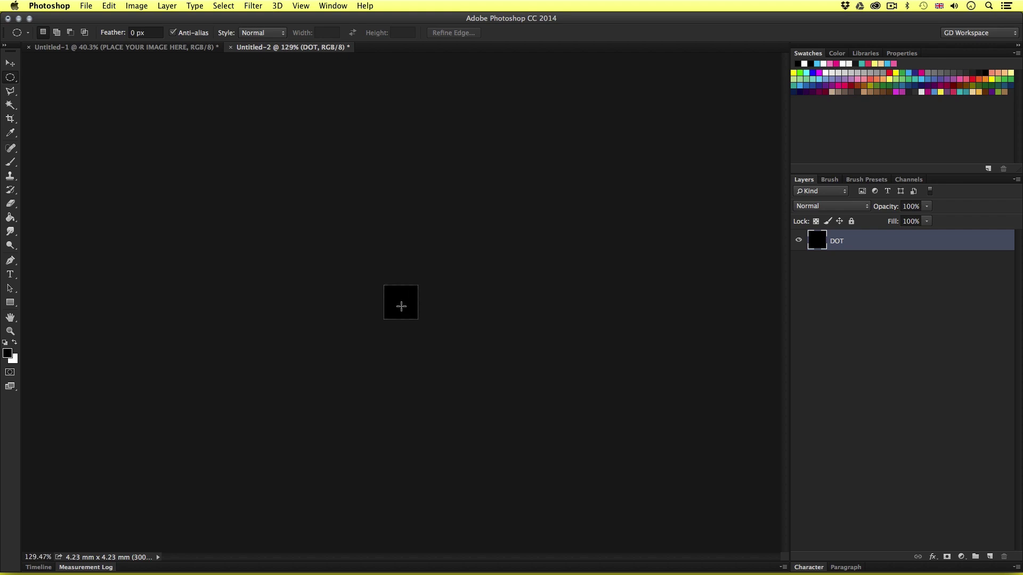
{"action": "scroll", "coordinate": [400, 307], "scroll_direction": "up", "scroll_amount": 5}
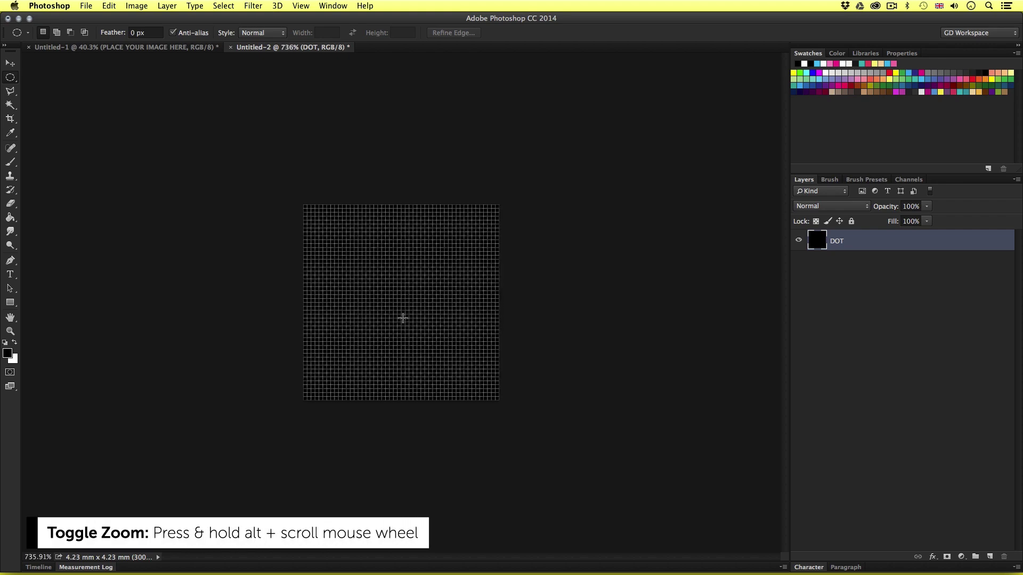
{"action": "scroll", "coordinate": [404, 323], "scroll_direction": "up", "scroll_amount": 1}
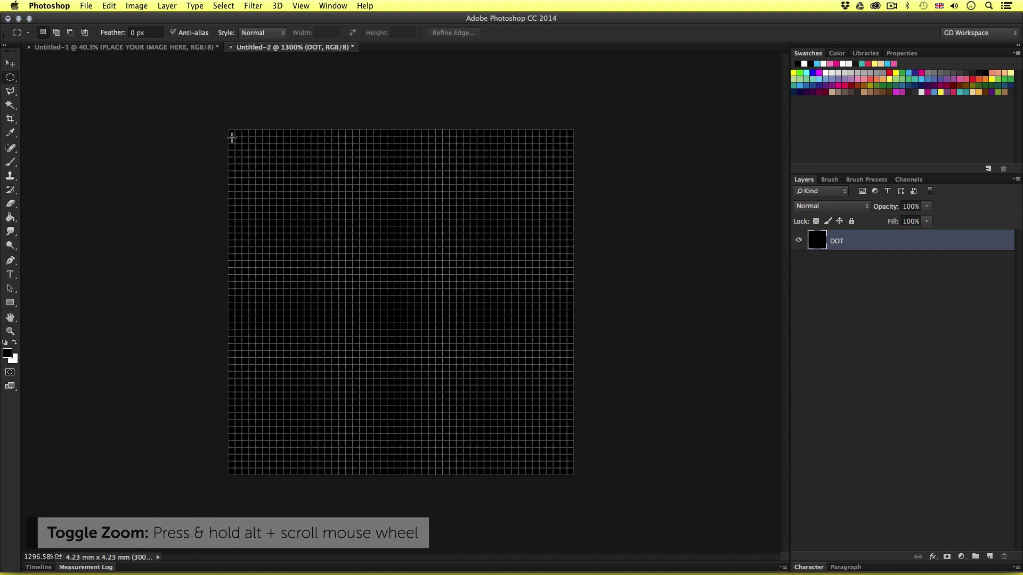
{"action": "left_click_drag", "start_coordinate": [230, 130], "coordinate": [570, 472]}
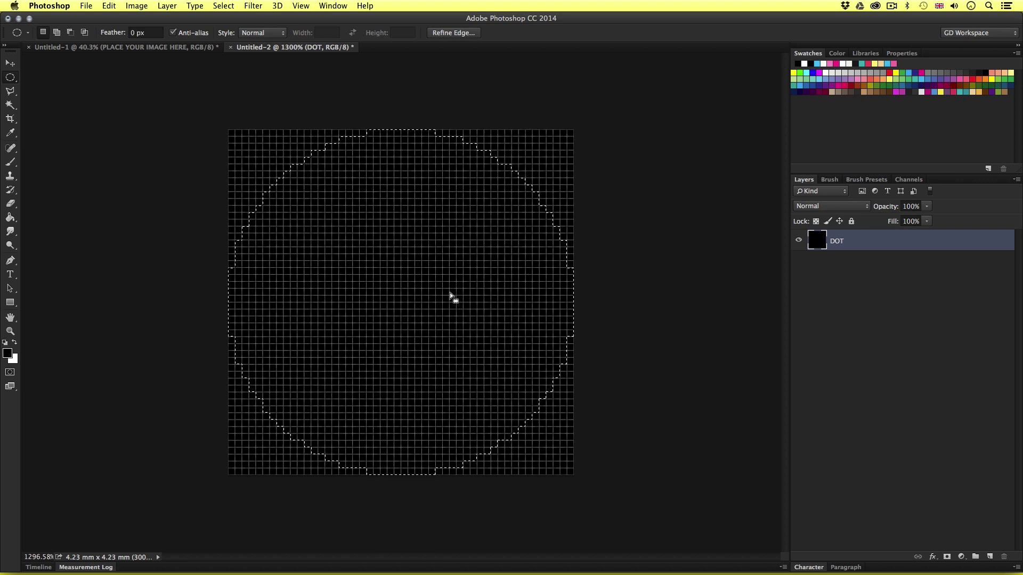
{"action": "key", "text": "Delete"}
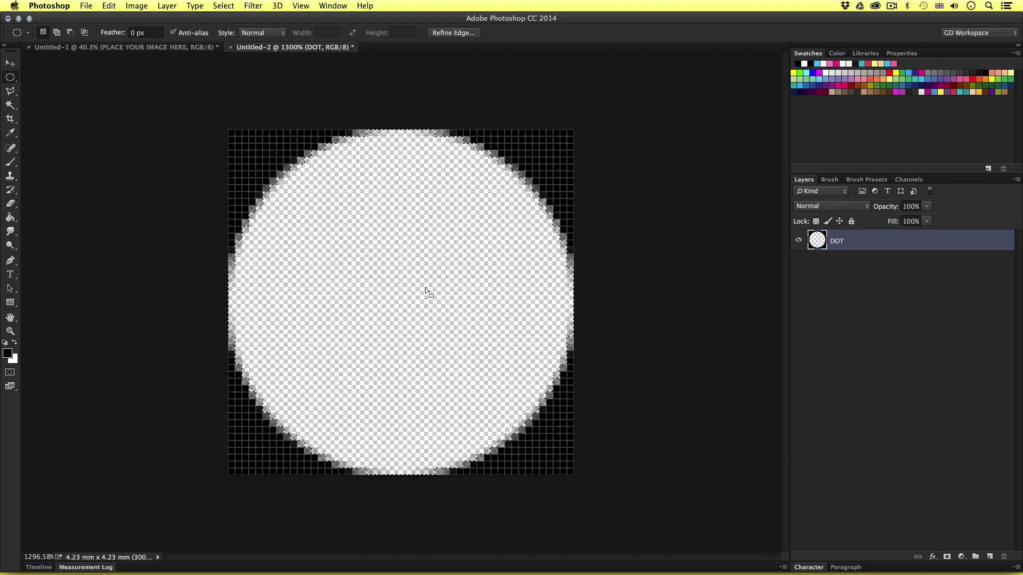
{"action": "scroll", "coordinate": [425, 286], "scroll_direction": "down", "scroll_amount": 2}
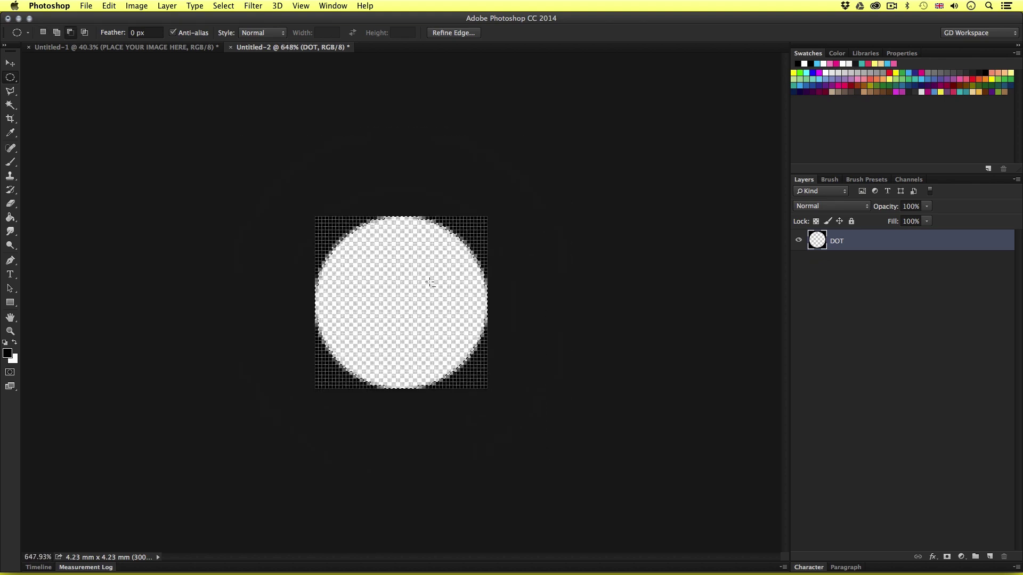
{"action": "scroll", "coordinate": [430, 282], "scroll_direction": "down", "scroll_amount": 4}
{"action": "key", "text": "super+d"}
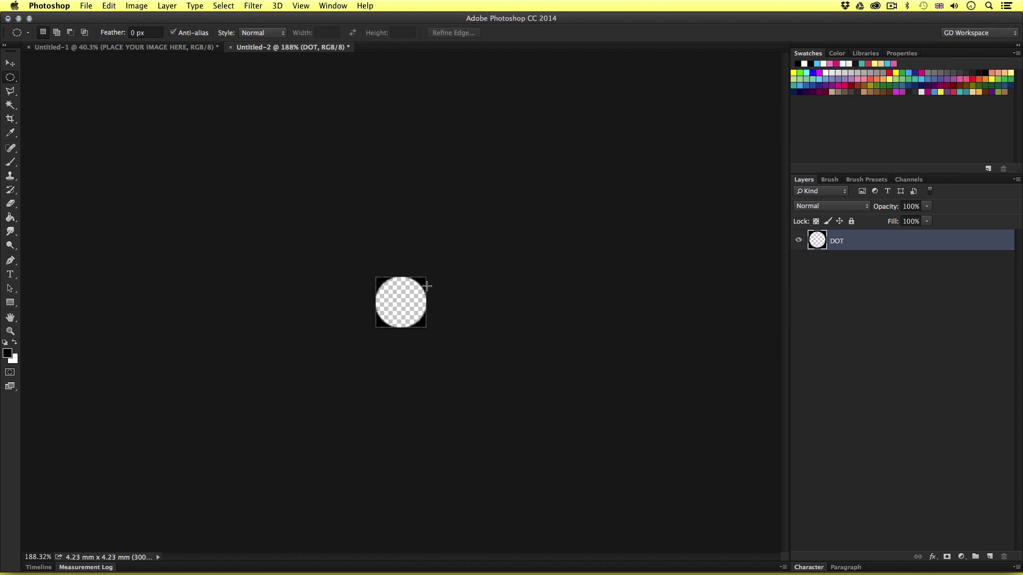
{"action": "scroll", "coordinate": [427, 286], "scroll_direction": "down", "scroll_amount": 3}
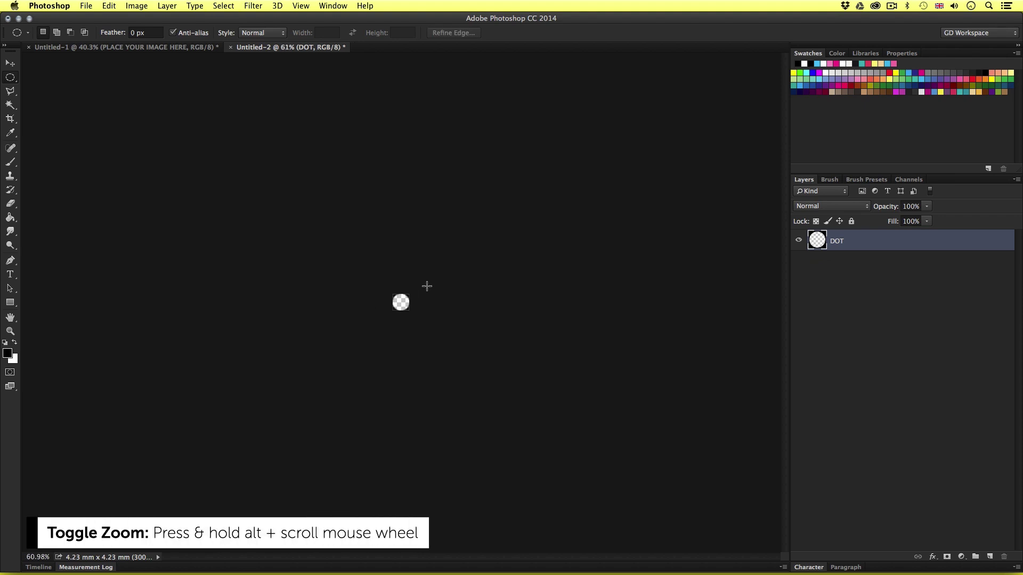
{"action": "scroll", "coordinate": [427, 286], "scroll_direction": "up", "scroll_amount": 1}
{"action": "key", "text": "super+1"}
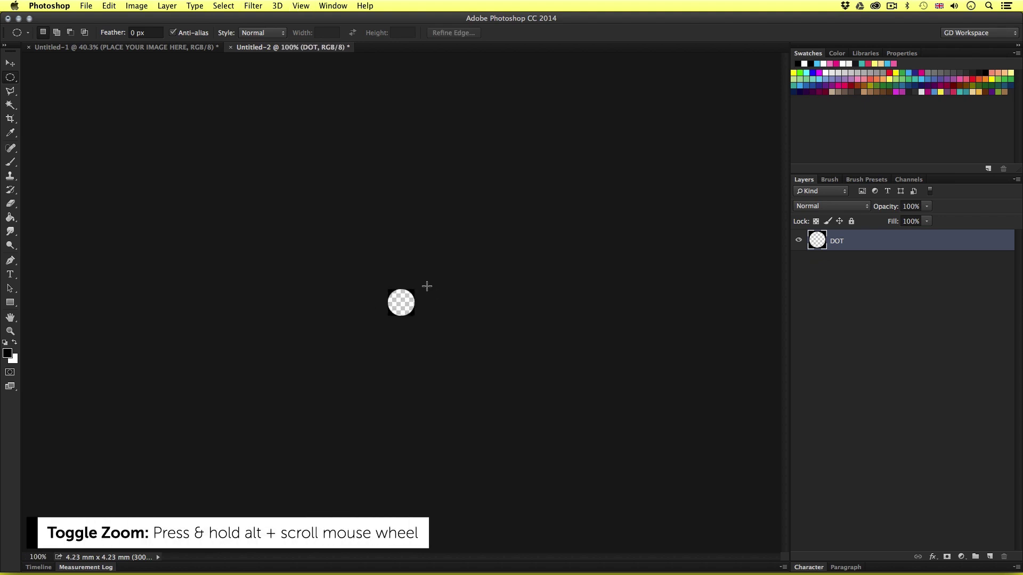
- Define the black tile with the circular cutout as a pattern named BLACK CIRCLE 50PX
{"action": "key", "text": "v"}
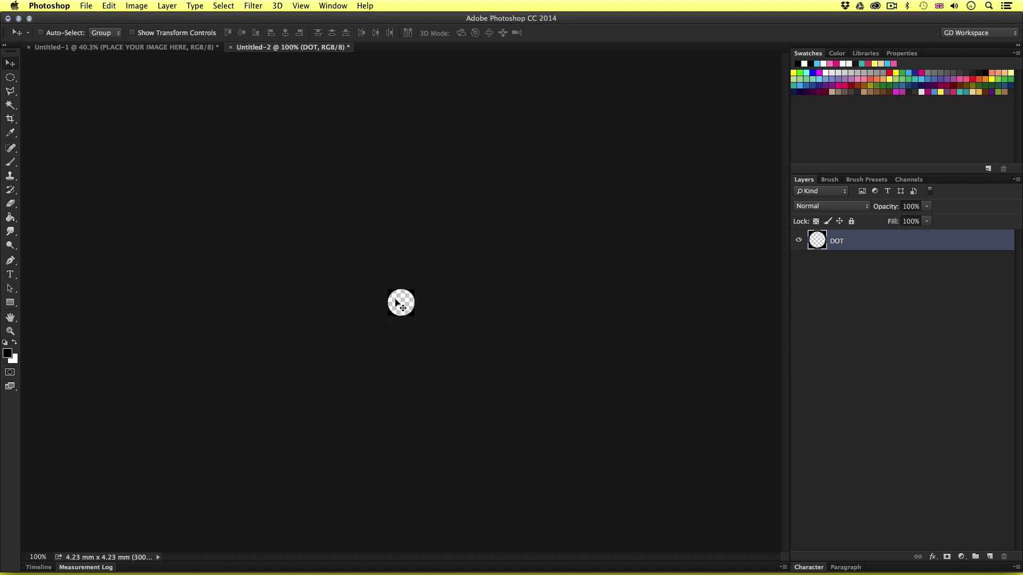
{"action": "left_click", "coordinate": [110, 5]}
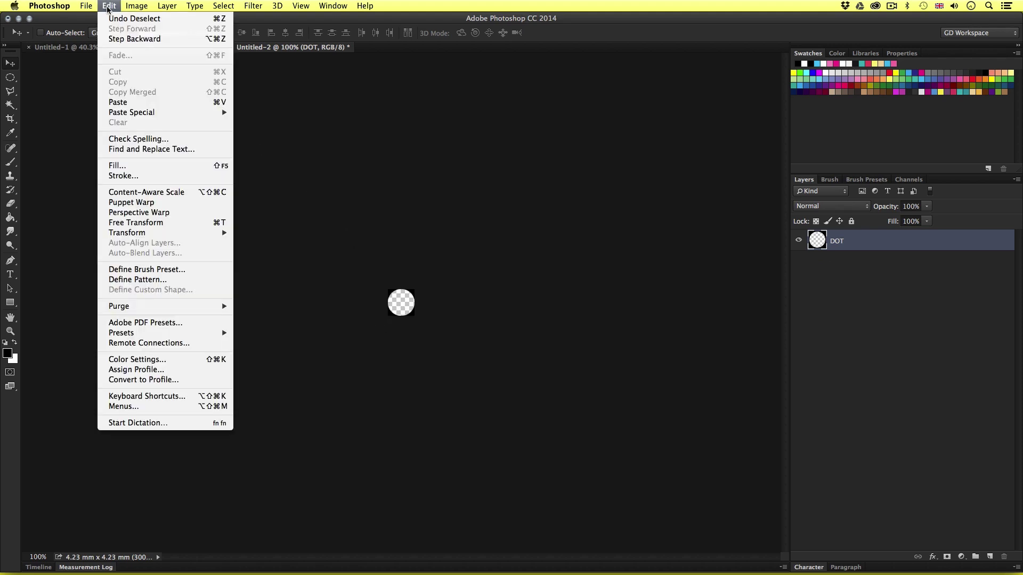
{"action": "left_click", "coordinate": [147, 279]}
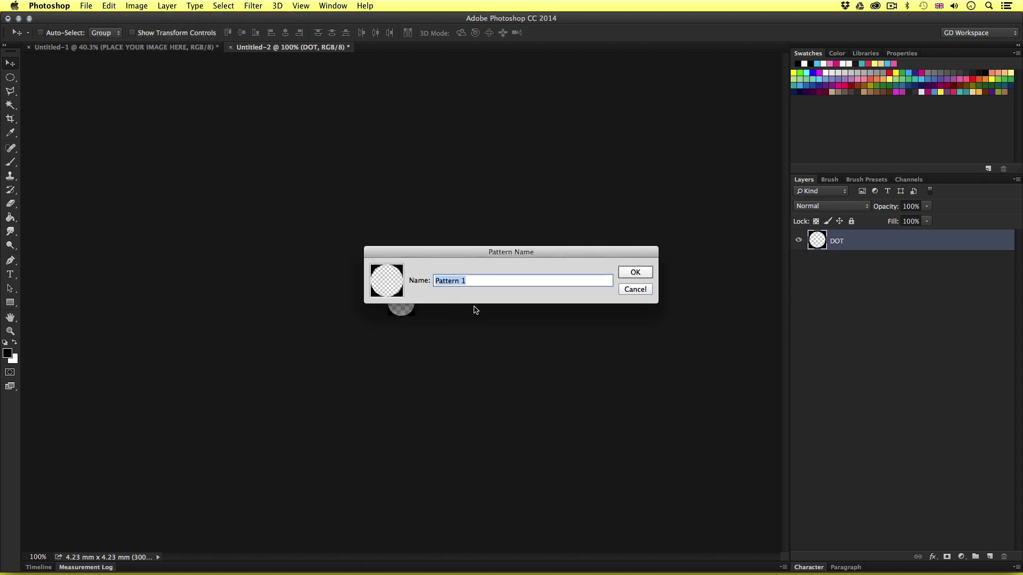
{"action": "type", "text": "BLACK CIRCLE 50PX"}
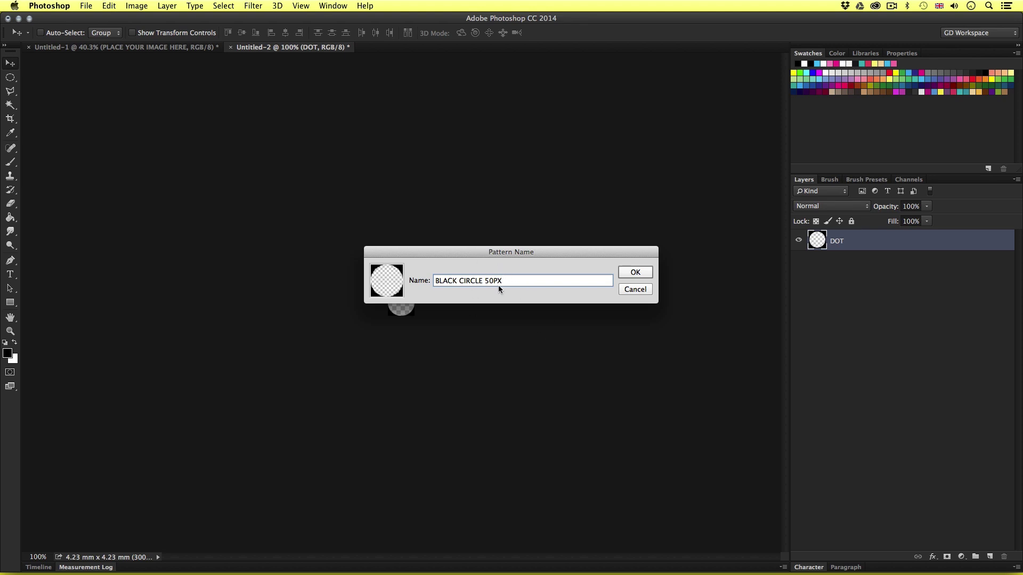
{"action": "left_click", "coordinate": [635, 272]}
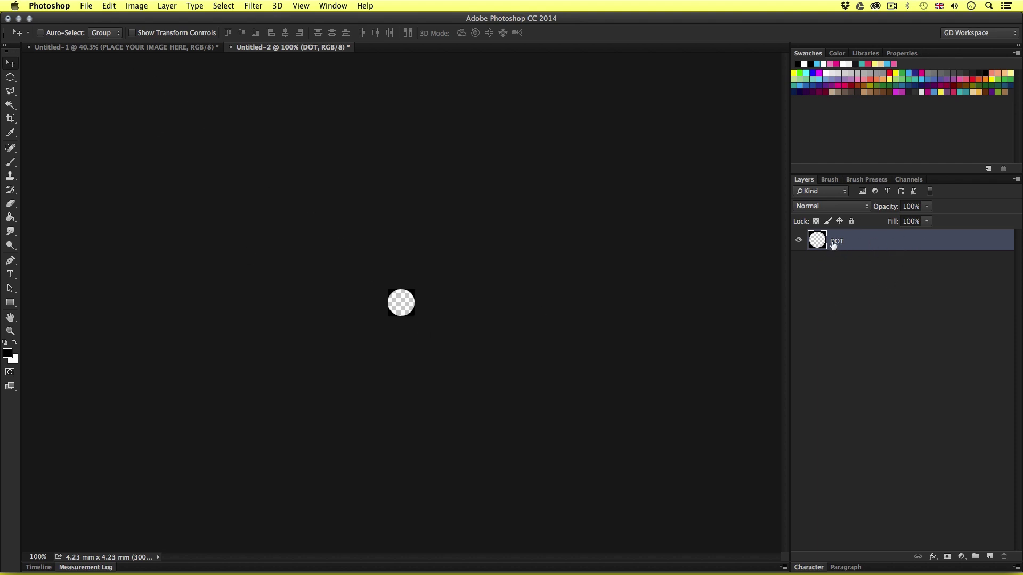
- Add a Color Overlay effect to the DOT layer with the colour set to white (ffffff)
{"action": "double_click", "coordinate": [872, 242]}
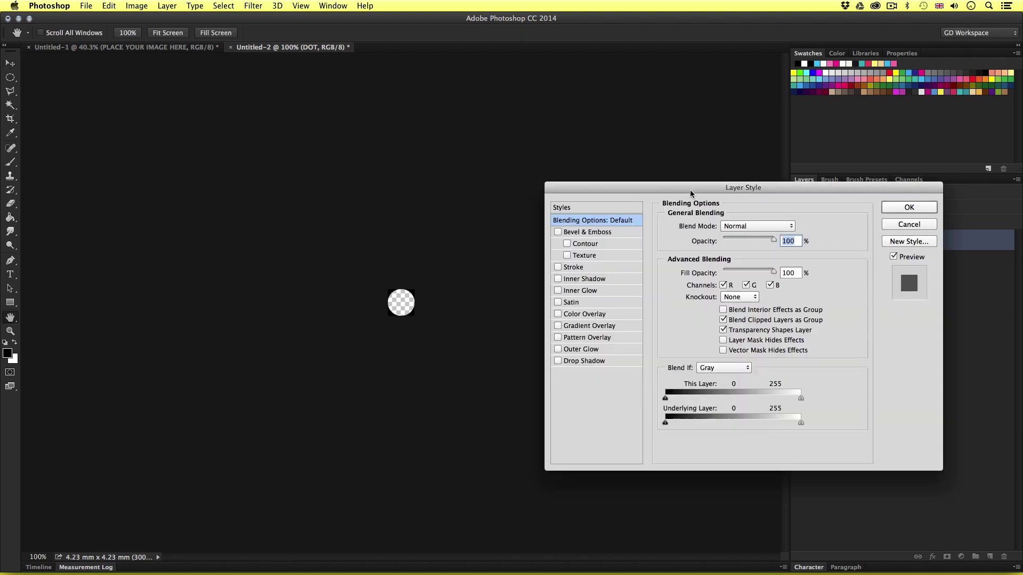
{"action": "left_click_drag", "start_coordinate": [691, 192], "coordinate": [673, 215]}
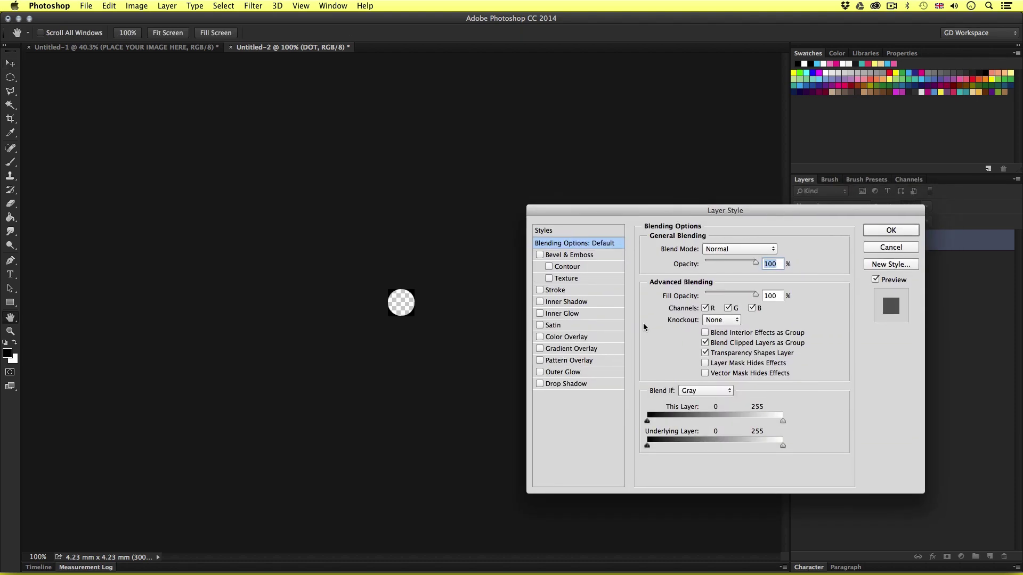
{"action": "left_click", "coordinate": [565, 339]}
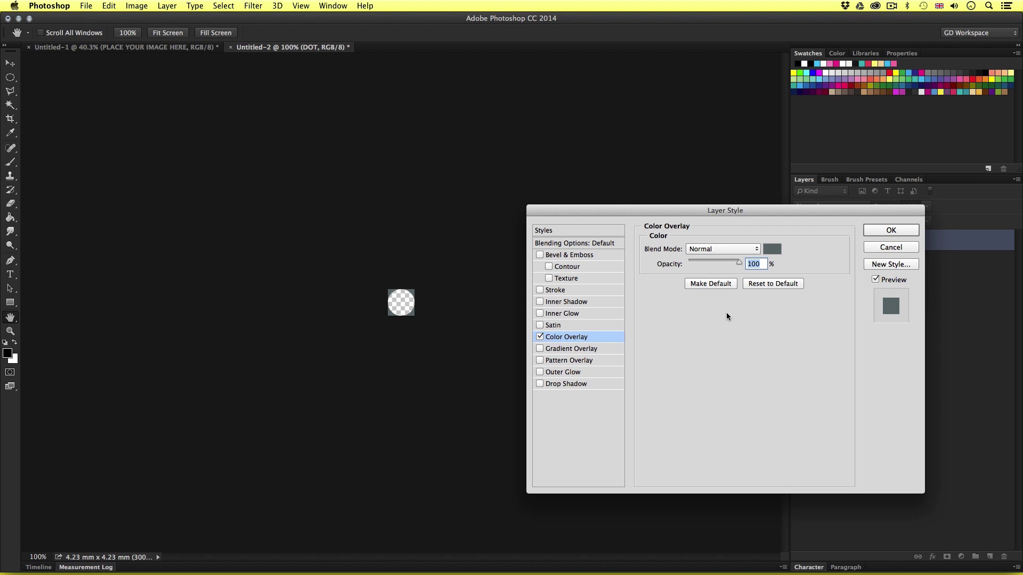
{"action": "left_click", "coordinate": [774, 252]}
{"action": "left_click_drag", "start_coordinate": [575, 126], "coordinate": [507, 80]}
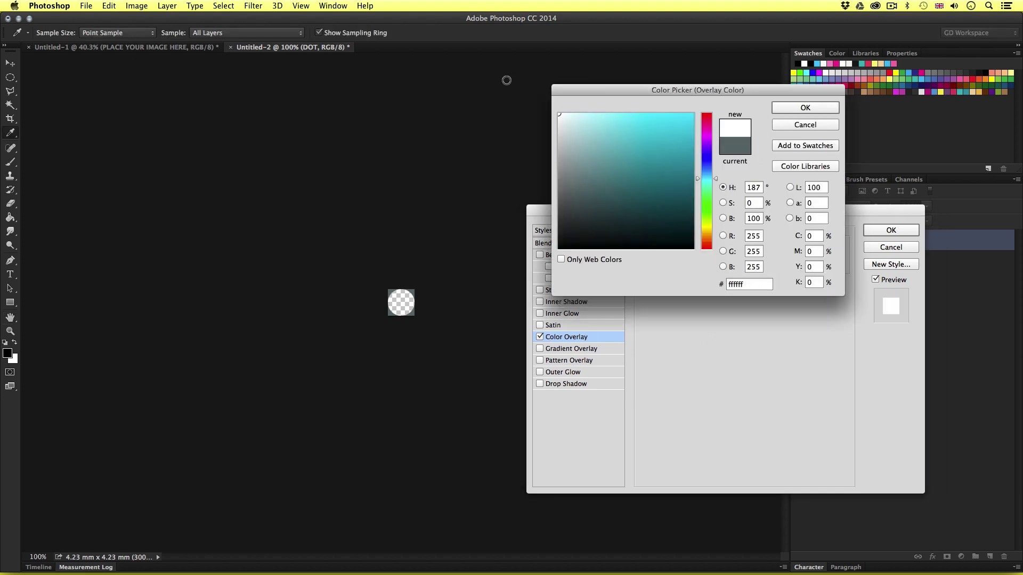
{"action": "left_click", "coordinate": [805, 108]}
{"action": "left_click", "coordinate": [884, 232]}
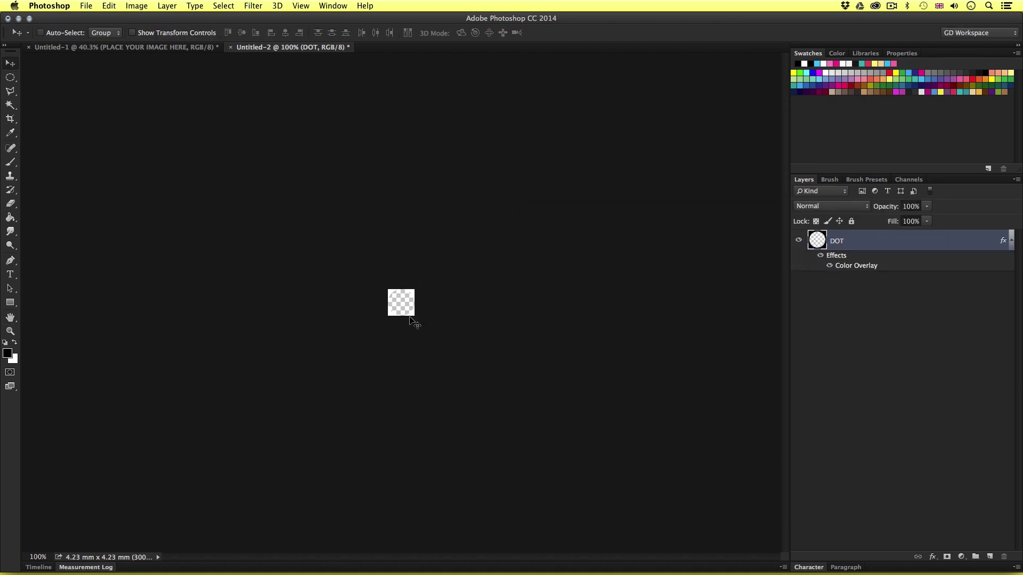
- Define the white version of the tile as a pattern named WHITE CIRCLE 50PX
{"action": "left_click", "coordinate": [110, 6]}
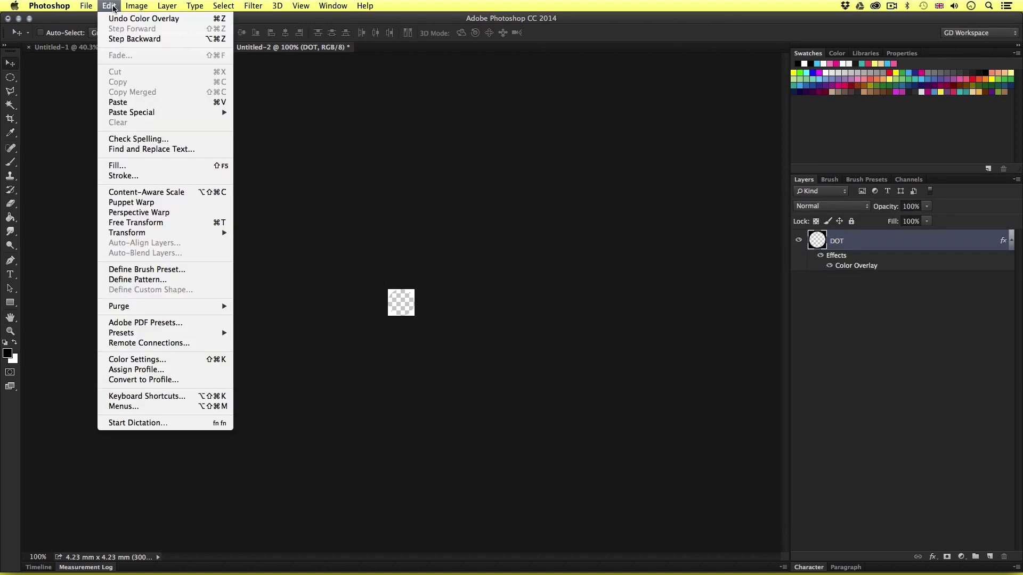
{"action": "left_click", "coordinate": [184, 280]}
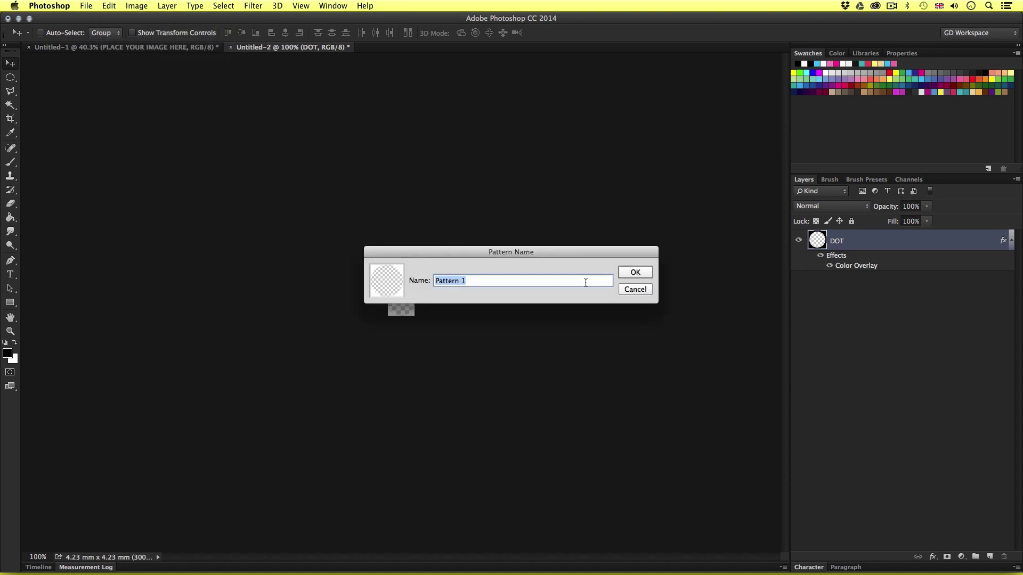
{"action": "type", "text": "WHITE CIRCLE 50PX"}
{"action": "left_click", "coordinate": [631, 273]}
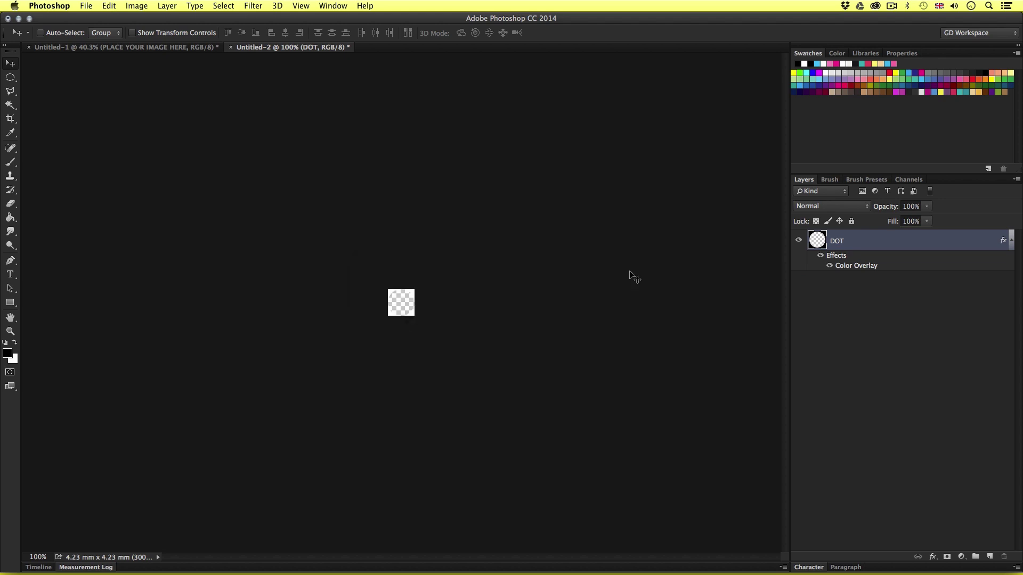
- In the Untitled-1 document, add a Pattern Overlay using the black circle pattern to the PLACE YOUR IMAGE HERE layer
{"action": "left_click", "coordinate": [160, 47]}
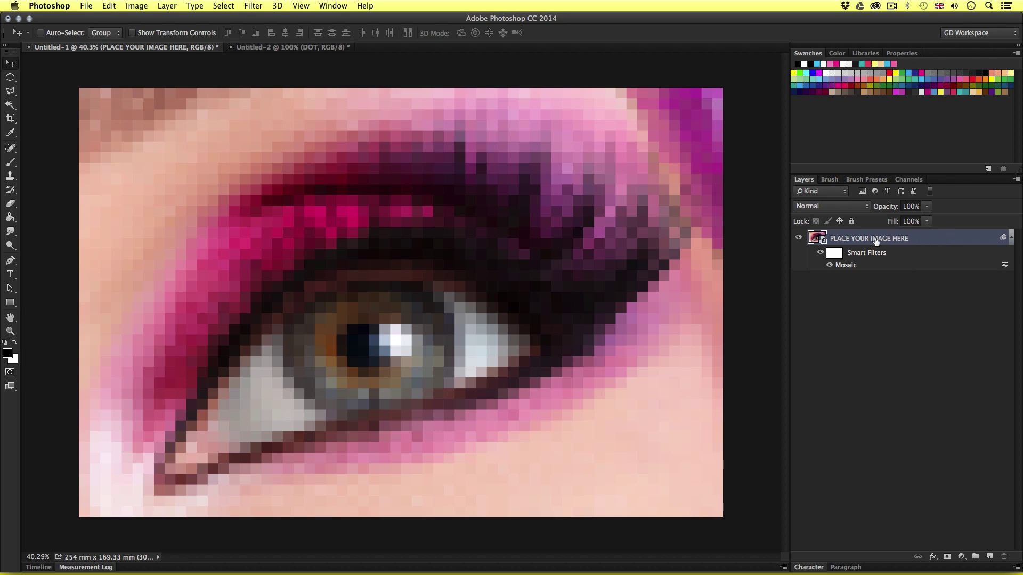
{"action": "double_click", "coordinate": [936, 240]}
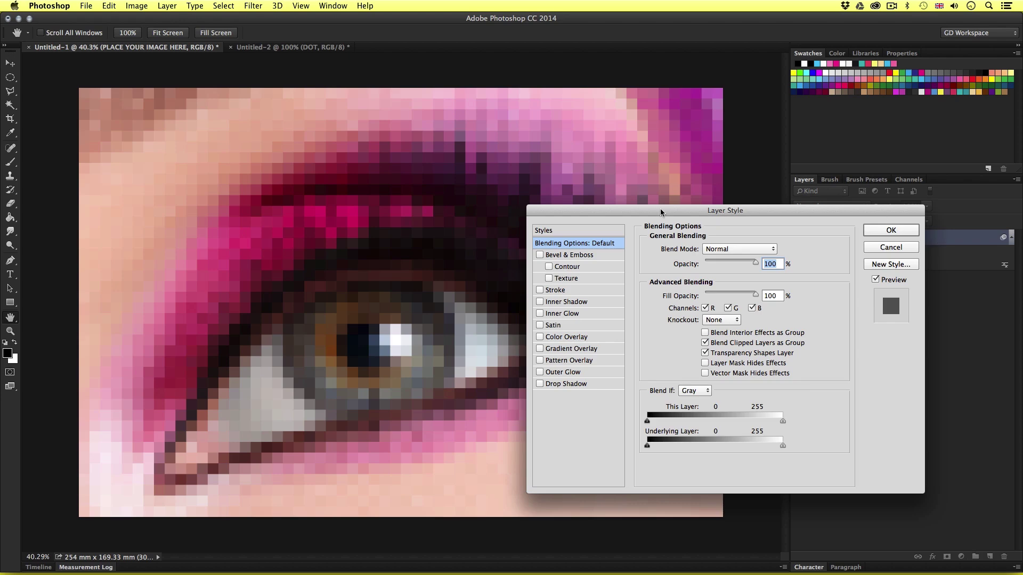
{"action": "left_click_drag", "start_coordinate": [625, 211], "coordinate": [626, 207]}
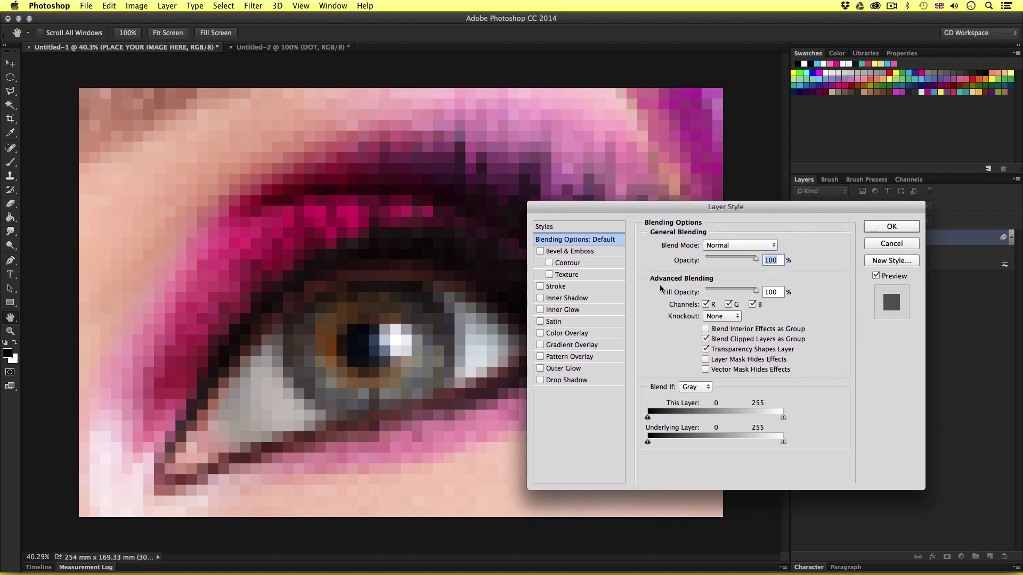
{"action": "left_click", "coordinate": [554, 360]}
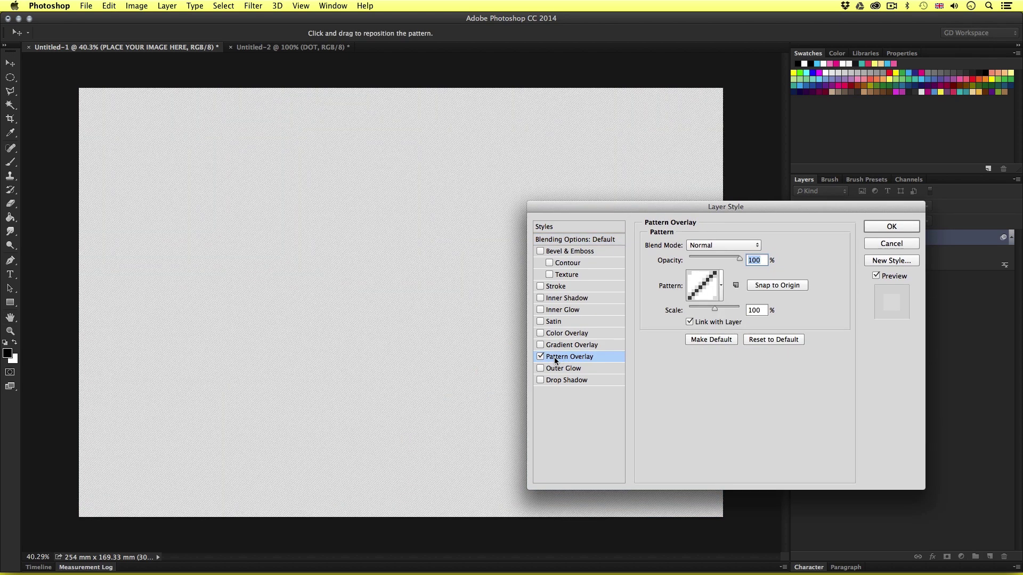
{"action": "left_click", "coordinate": [700, 292]}
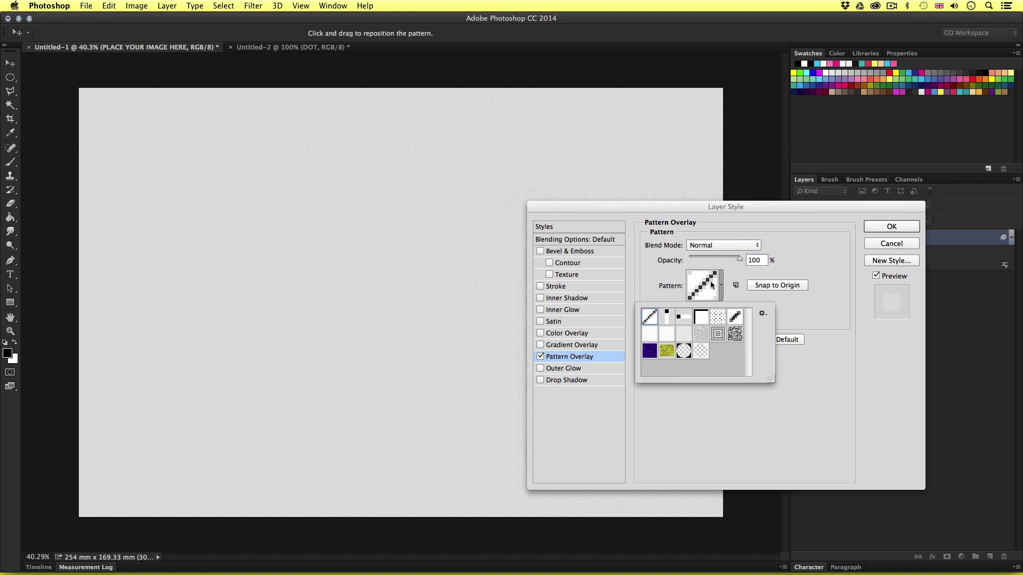
{"action": "left_click", "coordinate": [685, 352]}
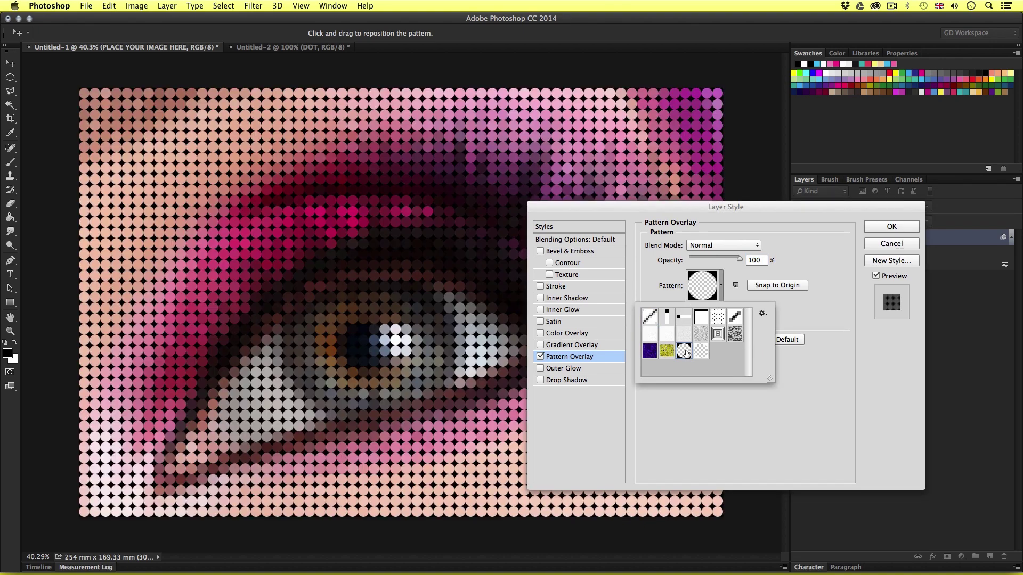
{"action": "left_click", "coordinate": [875, 232]}
{"action": "left_click", "coordinate": [880, 229]}
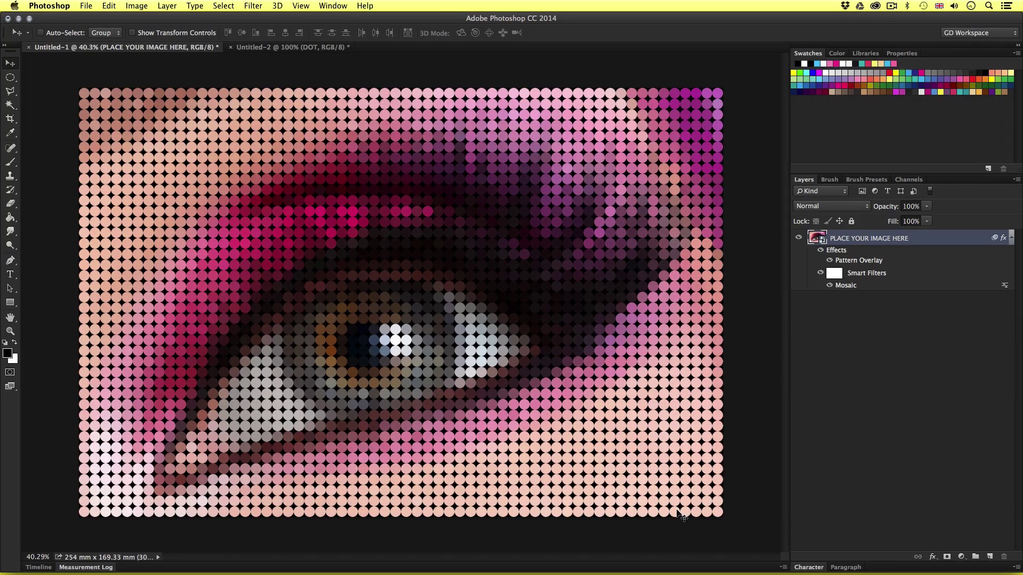
- Switch the Pattern Overlay on the PLACE YOUR IMAGE HERE layer to the WHITE CIRCLE 50PX pattern
{"action": "double_click", "coordinate": [933, 242]}
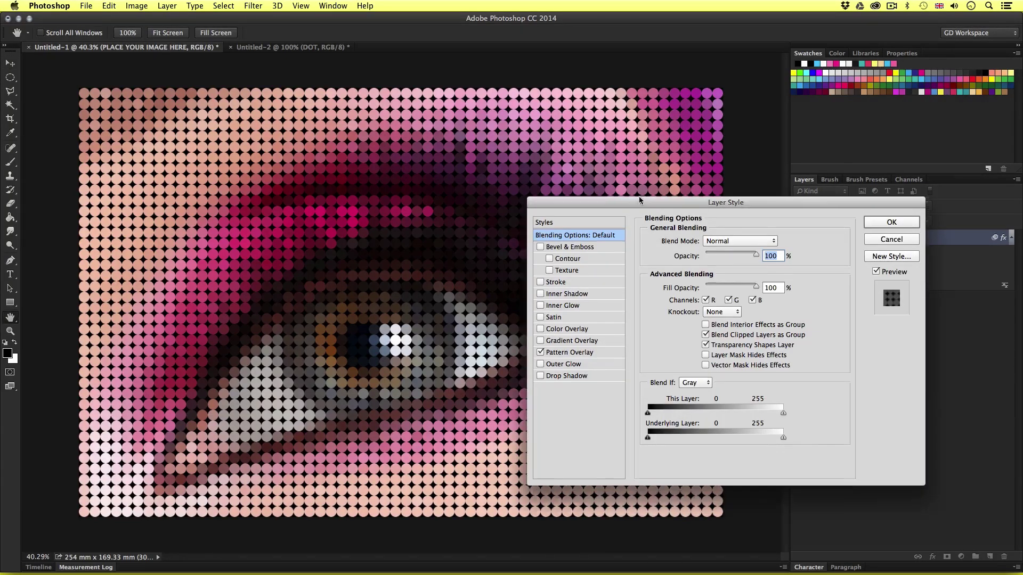
{"action": "left_click_drag", "start_coordinate": [643, 204], "coordinate": [630, 203]}
{"action": "left_click", "coordinate": [560, 351]}
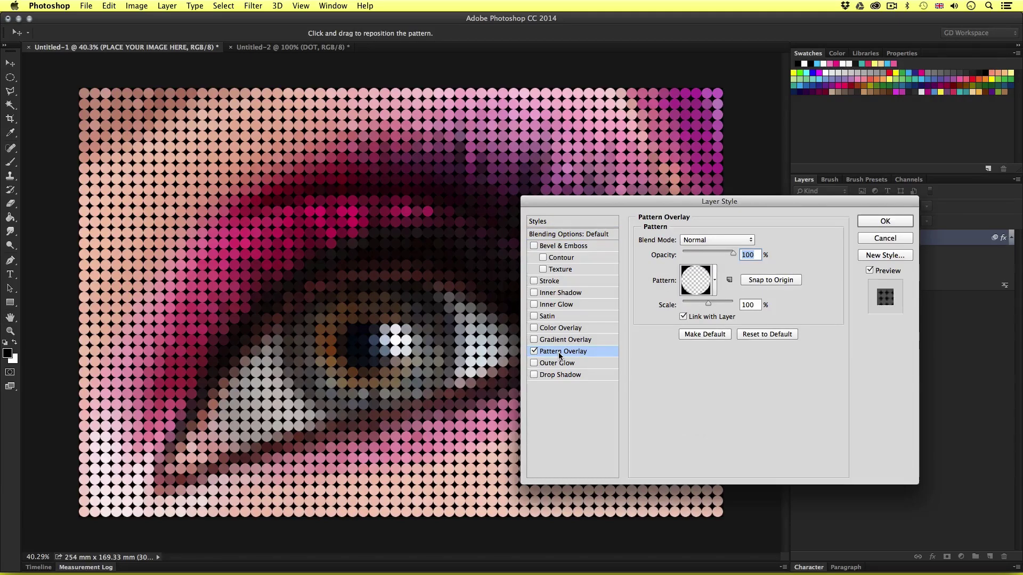
{"action": "left_click", "coordinate": [694, 277]}
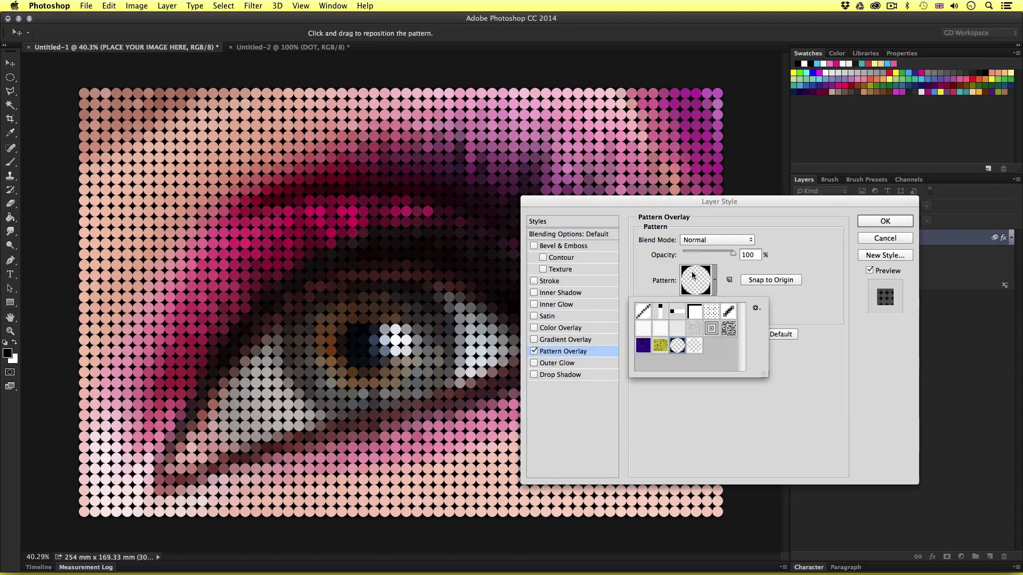
{"action": "left_click", "coordinate": [695, 346]}
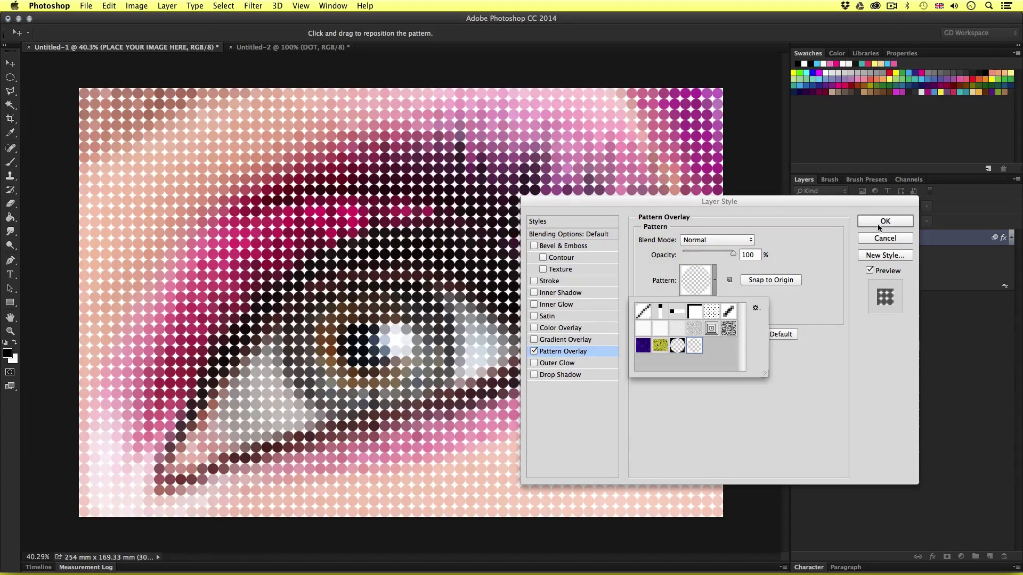
{"action": "left_click", "coordinate": [884, 222]}
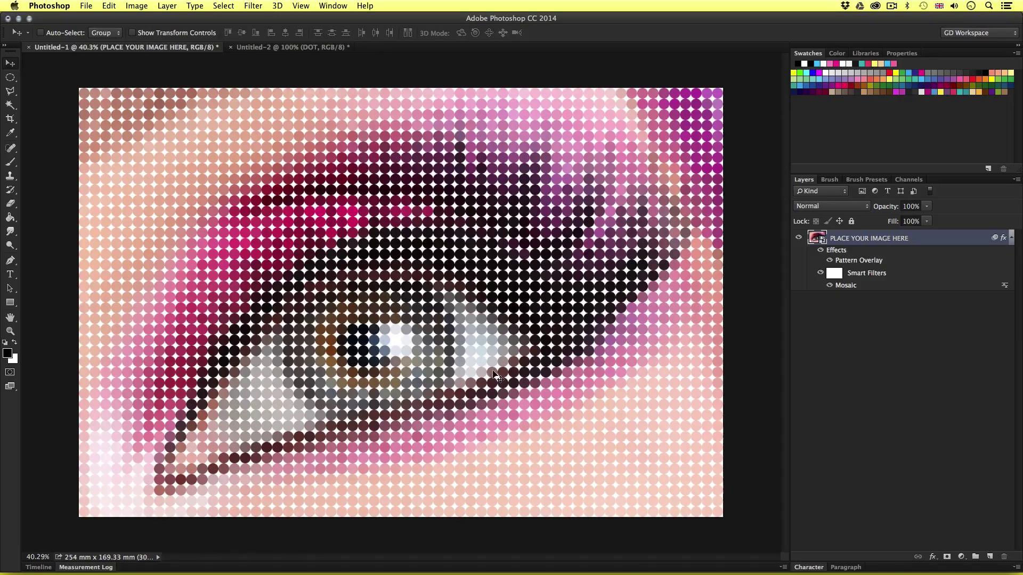
- In the Untitled-2 document, resize the circle tile image to 25 by 25 pixels
{"action": "left_click", "coordinate": [271, 48]}
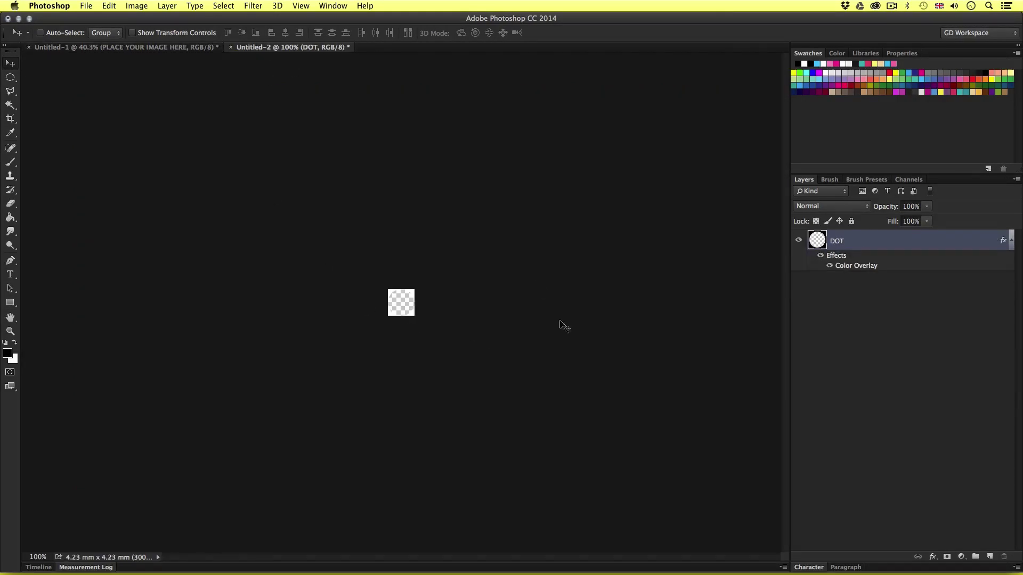
{"action": "key", "text": "z"}
{"action": "left_click_drag", "start_coordinate": [400, 320], "coordinate": [431, 322]}
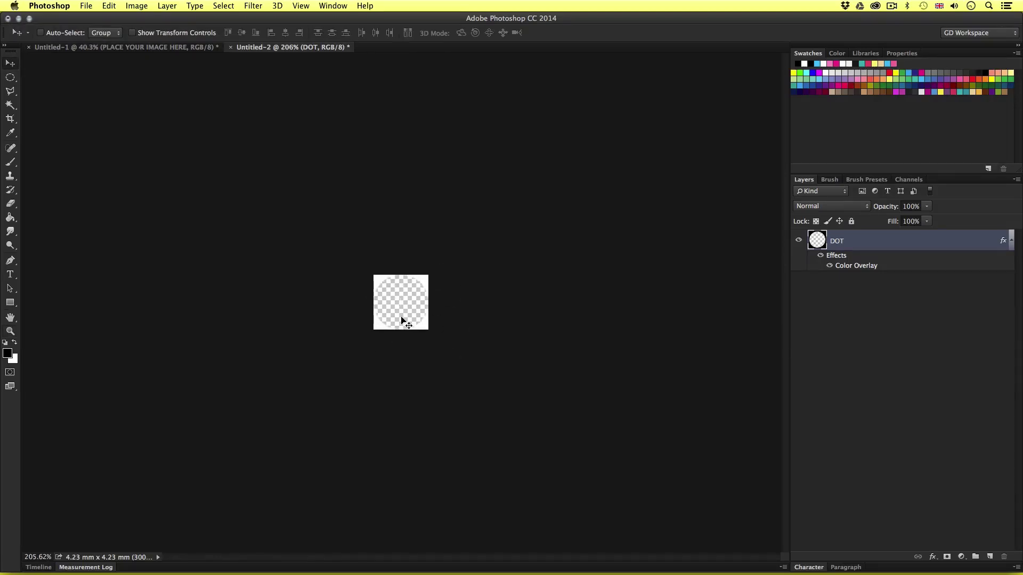
{"action": "left_click", "coordinate": [137, 5]}
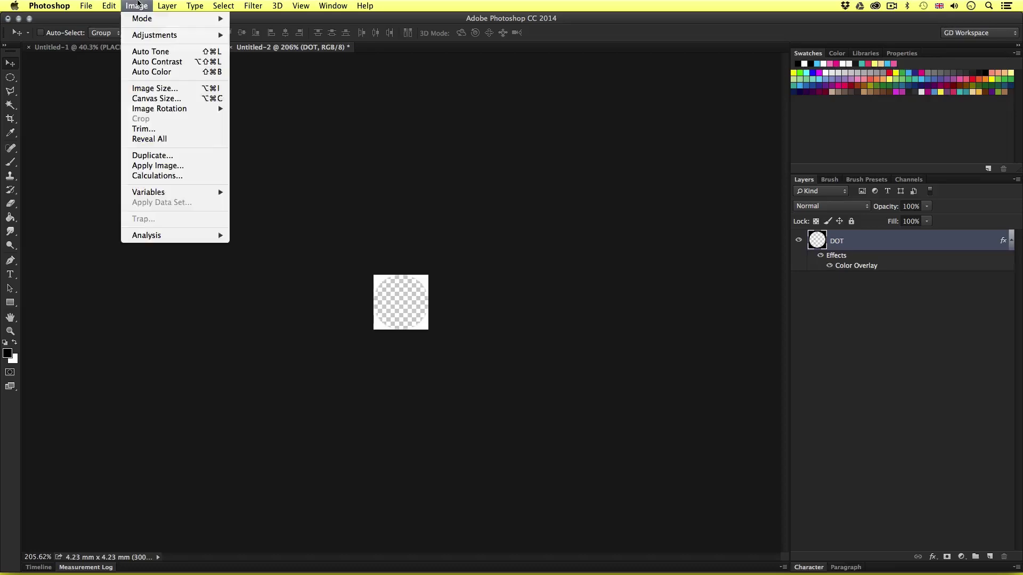
{"action": "left_click", "coordinate": [159, 89]}
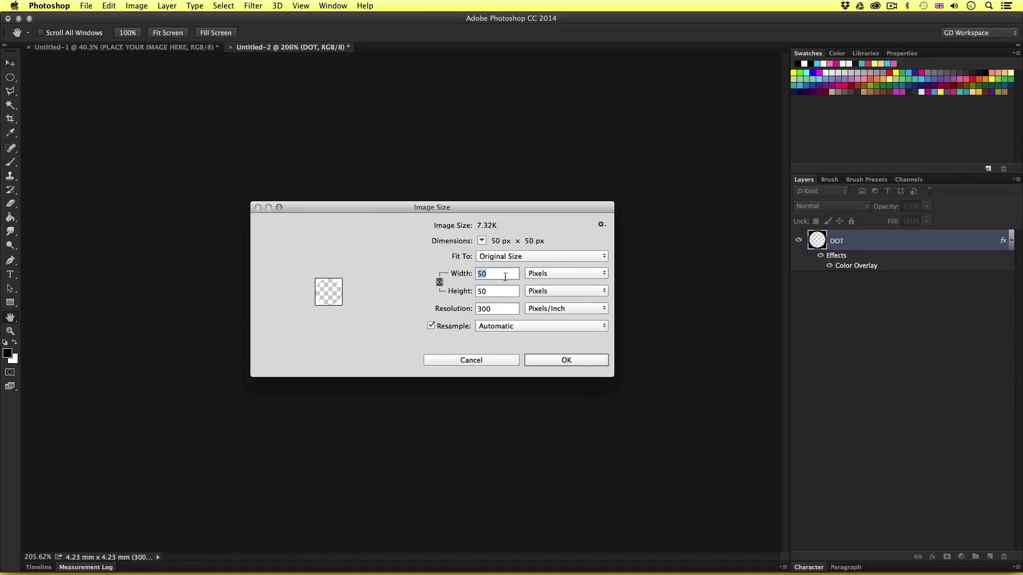
{"action": "type", "text": "25"}
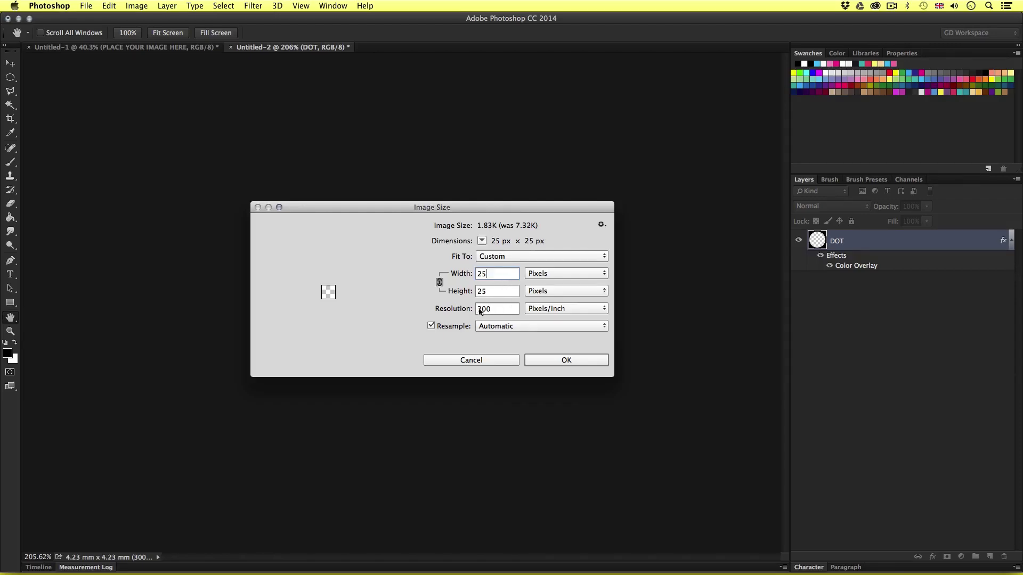
{"action": "left_click", "coordinate": [555, 360]}
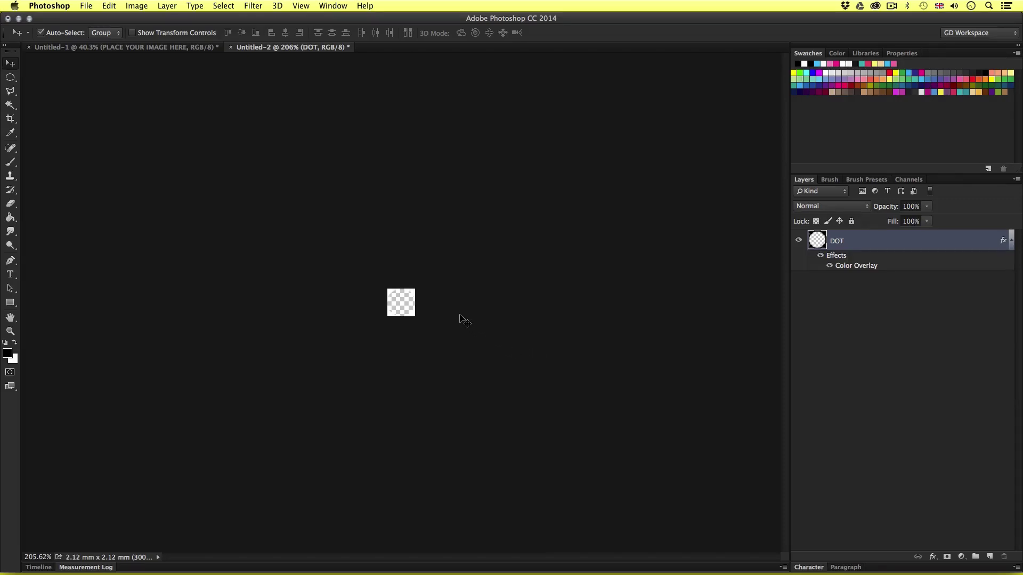
- Hide the DOT layer's Color Overlay effect and define the black tile as a pattern named BLACK CIRCLE 25PX
{"action": "key", "text": "super"}
{"action": "left_click", "coordinate": [830, 266]}
{"action": "left_click", "coordinate": [108, 7]}
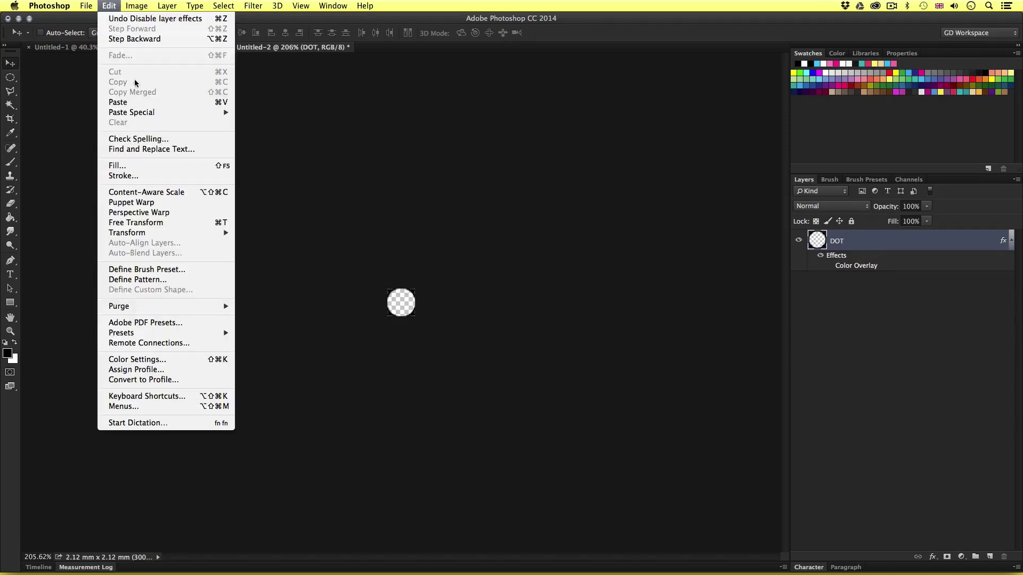
{"action": "left_click", "coordinate": [151, 280]}
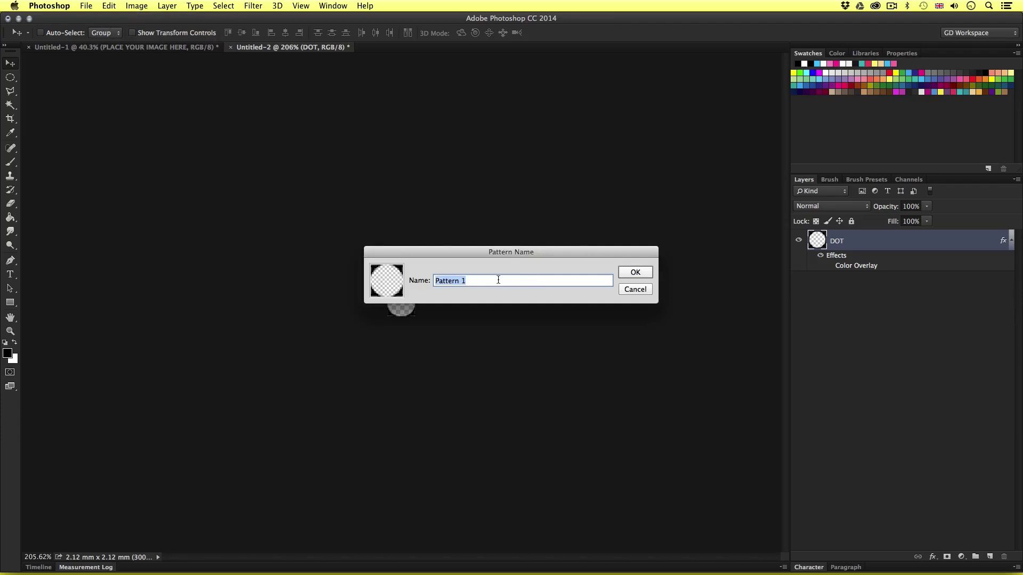
{"action": "type", "text": "BLACK CIRCLE 25PX"}
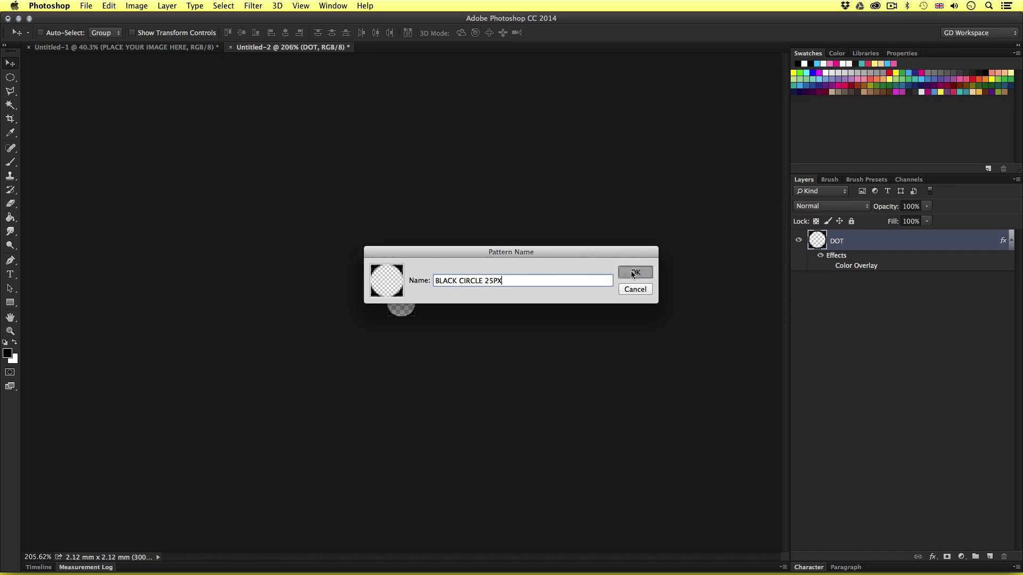
{"action": "left_click", "coordinate": [635, 273]}
- In the Untitled-1 document, set the Mosaic smart filter's cell size to 25 square
{"action": "left_click", "coordinate": [69, 47]}
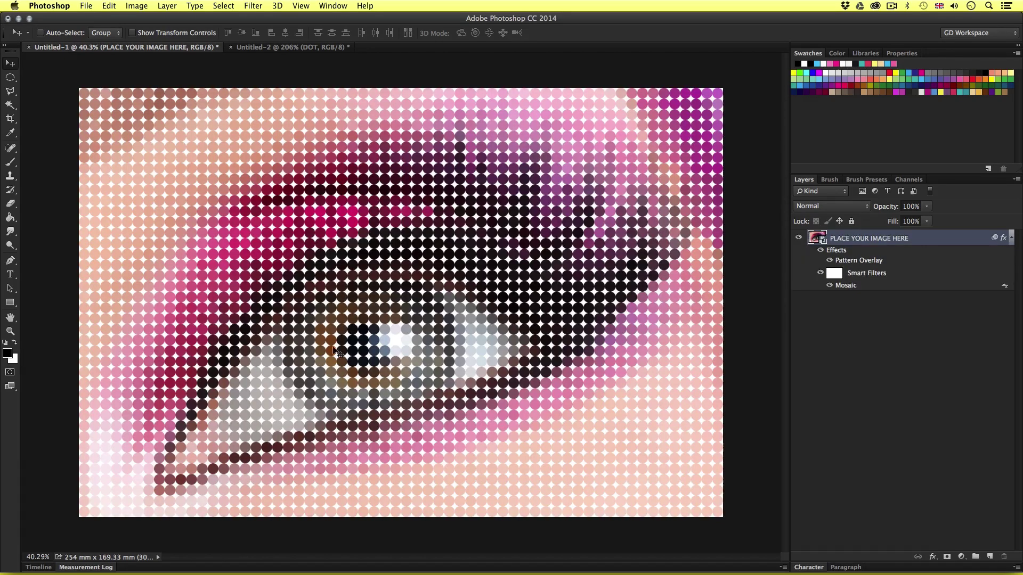
{"action": "double_click", "coordinate": [851, 286]}
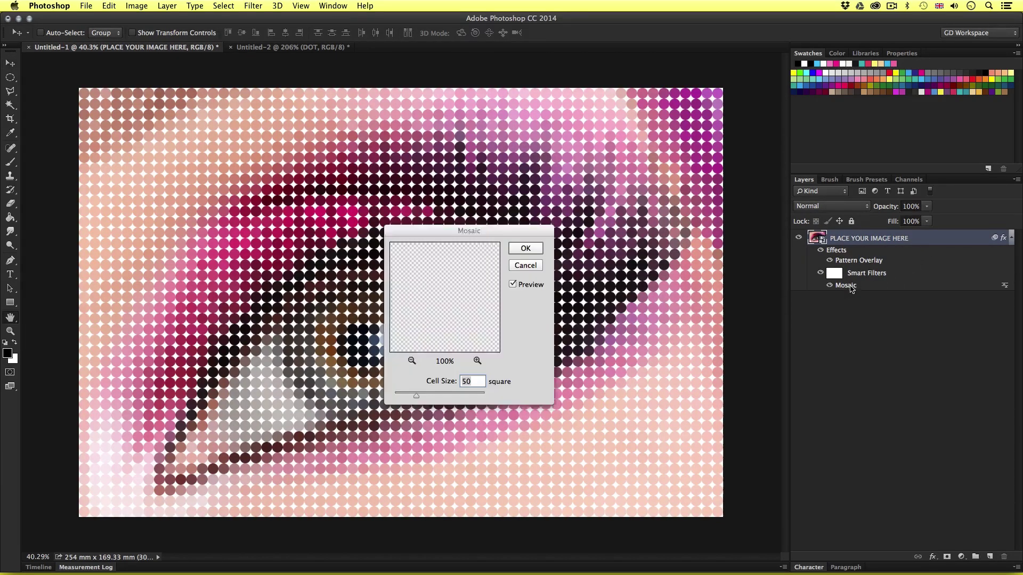
{"action": "type", "text": "2"}
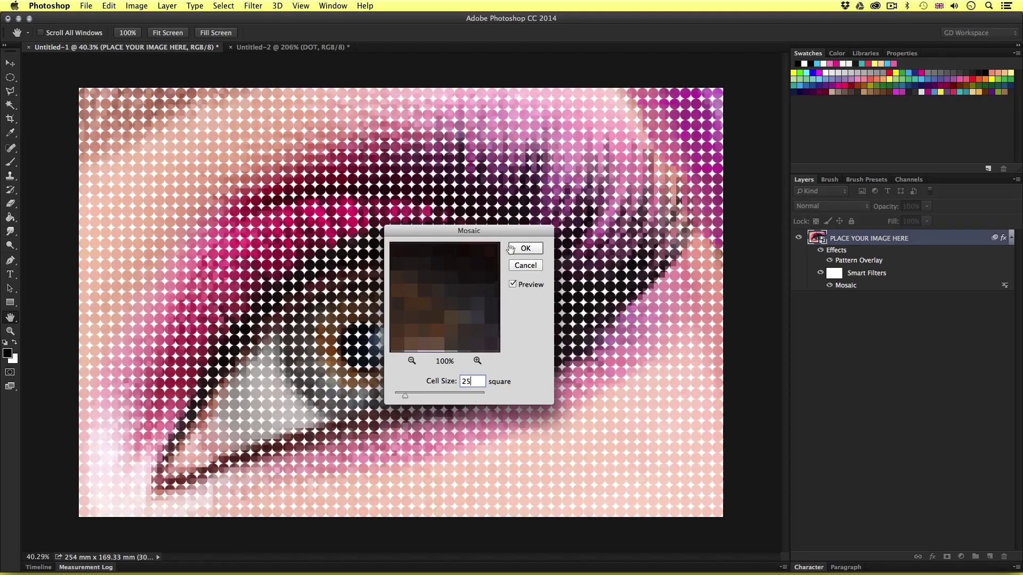
{"action": "left_click", "coordinate": [525, 248]}
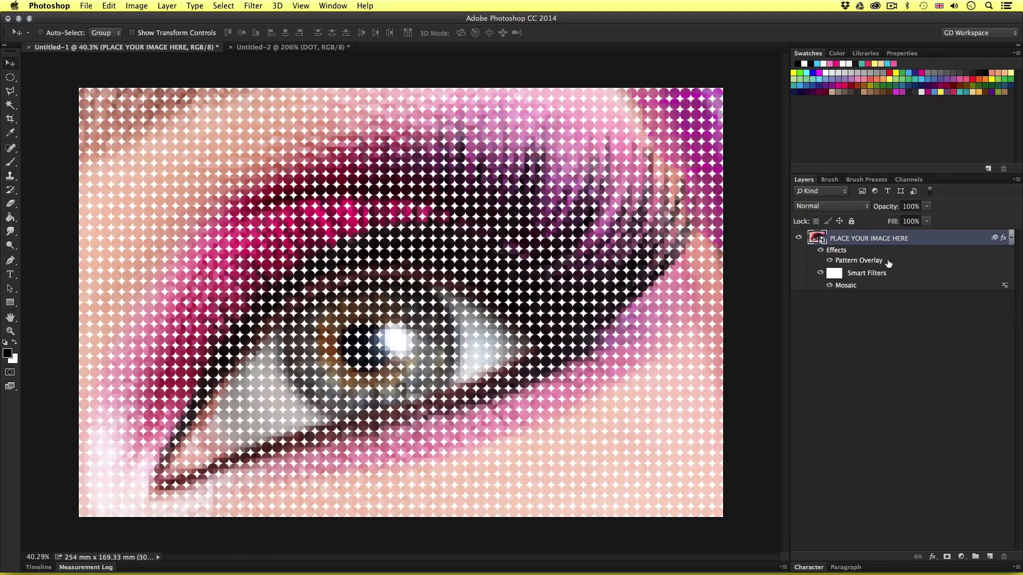
- Change the PLACE YOUR IMAGE HERE layer's Pattern Overlay to the BLACK CIRCLE 25PX pattern
{"action": "double_click", "coordinate": [927, 240]}
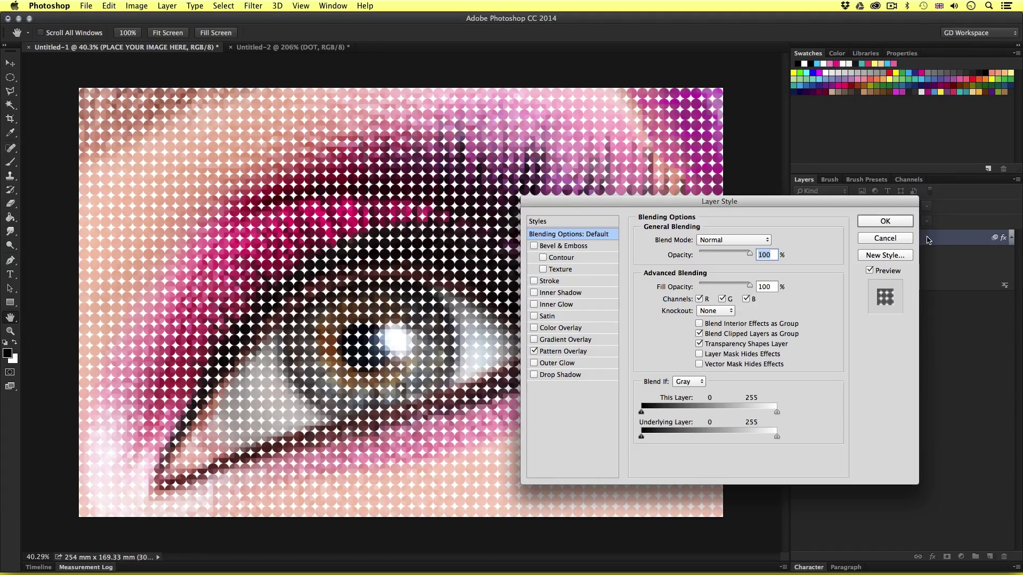
{"action": "left_click", "coordinate": [563, 351]}
{"action": "left_click", "coordinate": [696, 279]}
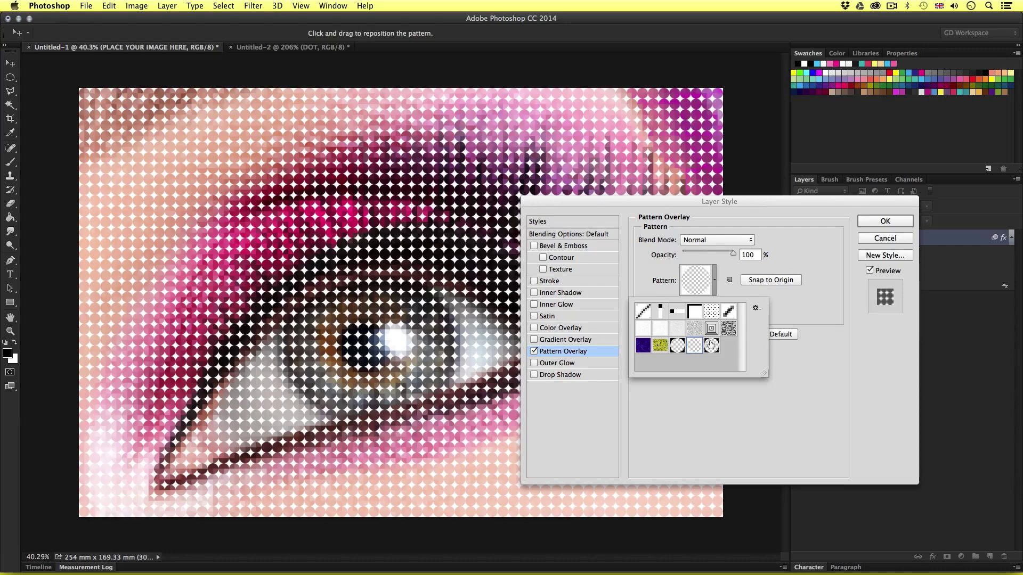
{"action": "left_click", "coordinate": [712, 346]}
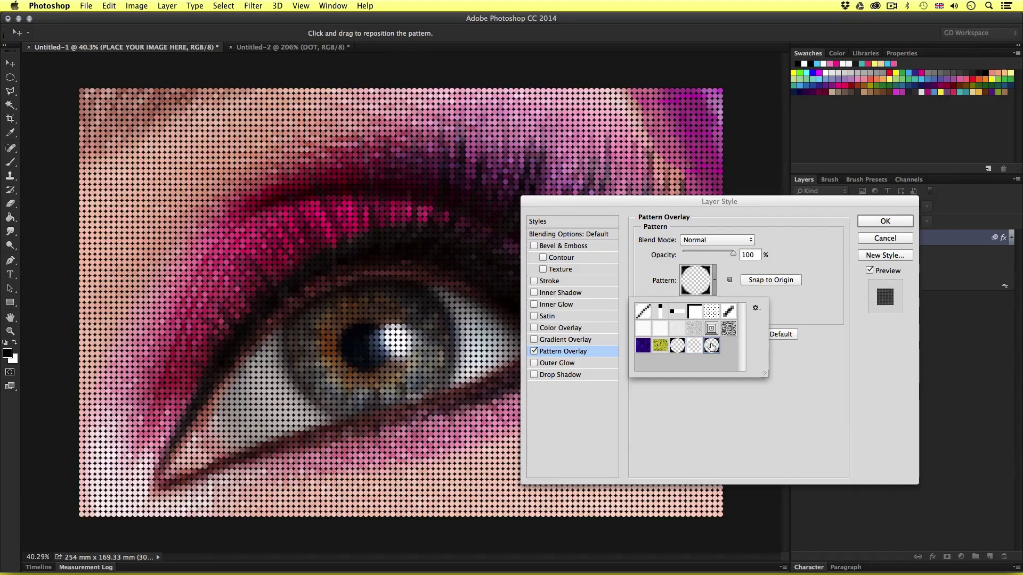
{"action": "left_click", "coordinate": [886, 222]}
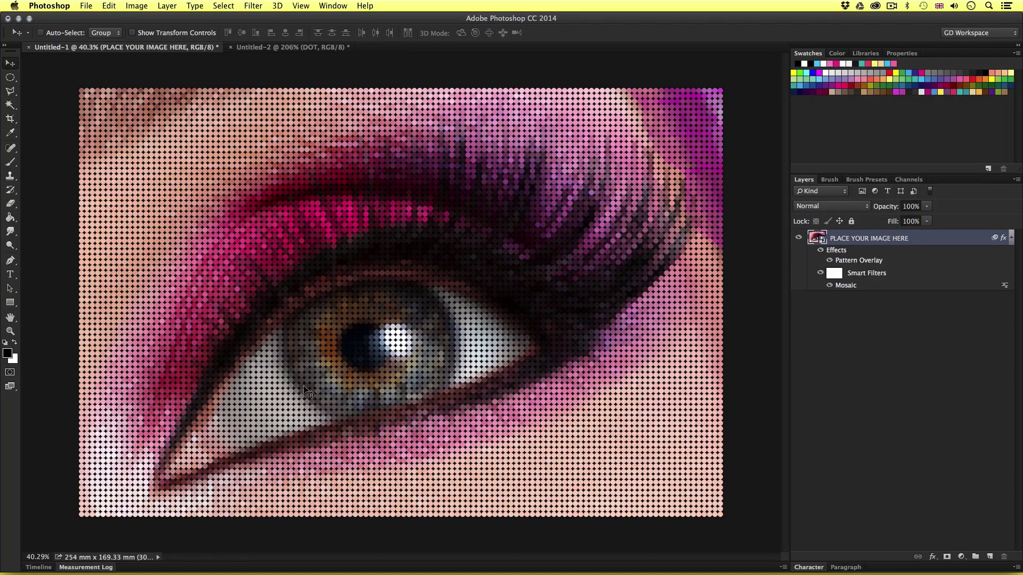
- Increase the Mosaic smart filter's cell size so each colour block spans two by two dots
{"action": "key", "text": "z"}
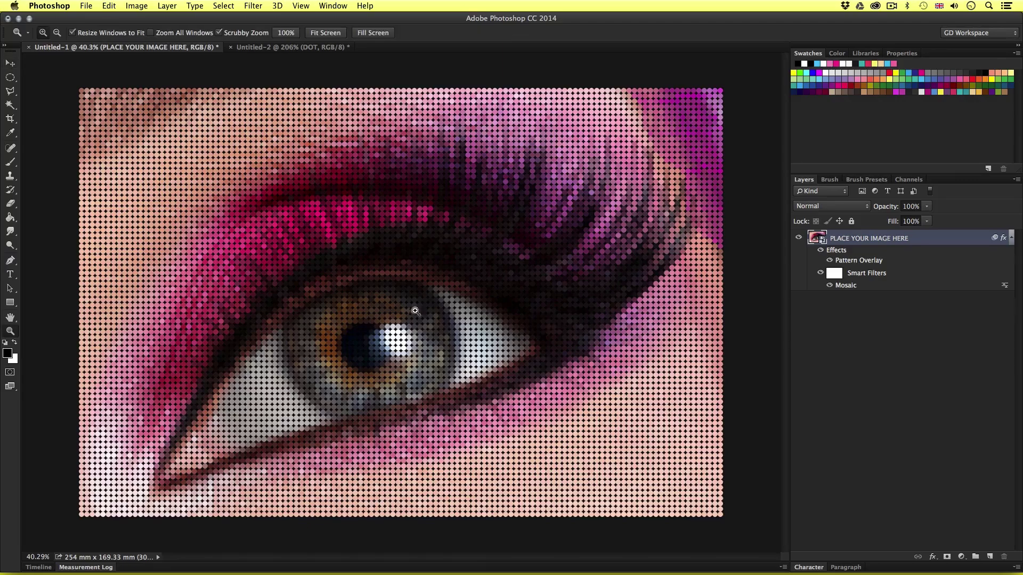
{"action": "mouse_move", "coordinate": [418, 305]}
{"action": "left_mouse_down"}
{"action": "mouse_move", "coordinate": [434, 292]}
{"action": "mouse_move", "coordinate": [420, 314]}
{"action": "mouse_move", "coordinate": [422, 304]}
{"action": "left_mouse_up"}
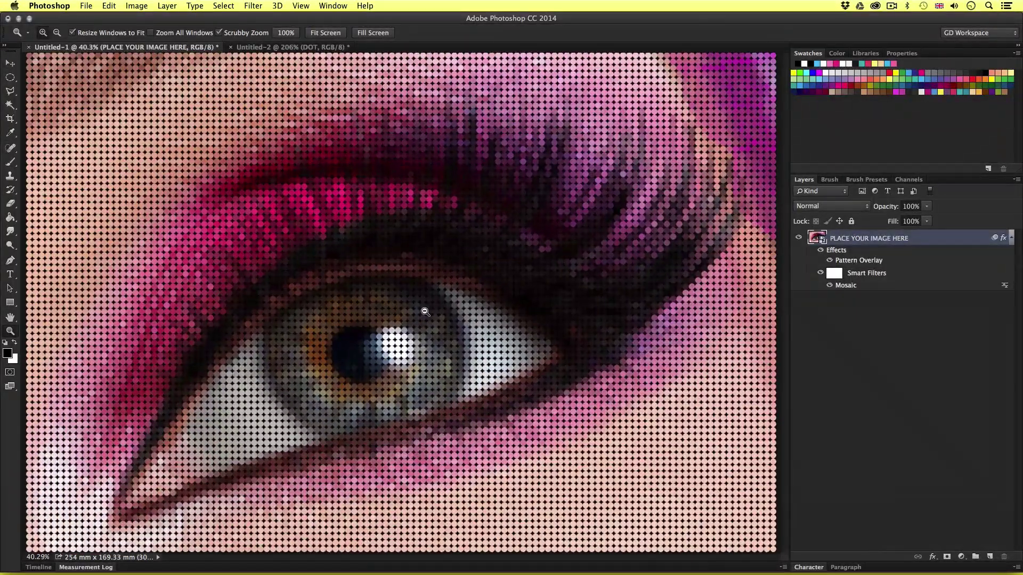
{"action": "key", "text": "v"}
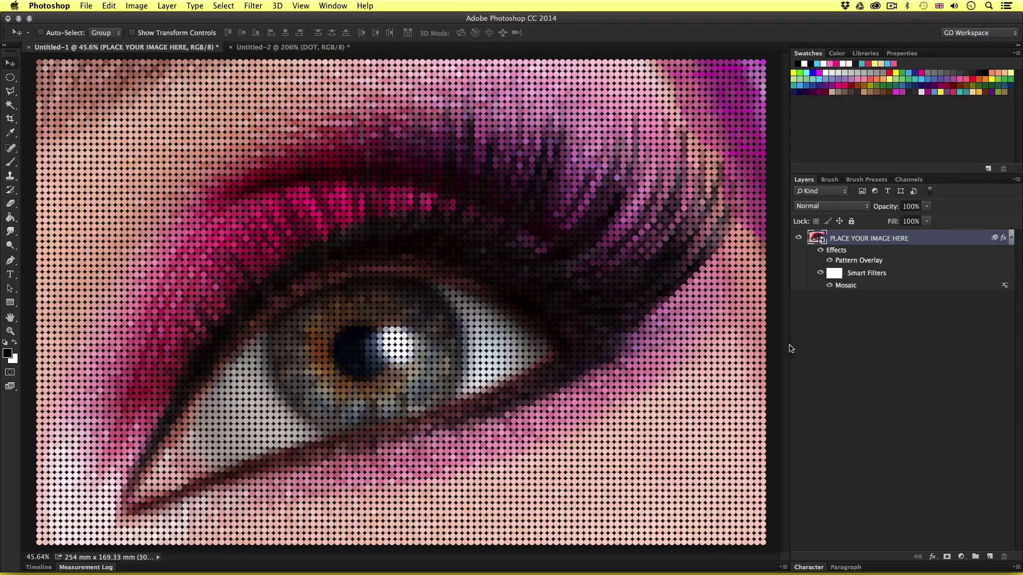
{"action": "double_click", "coordinate": [845, 286]}
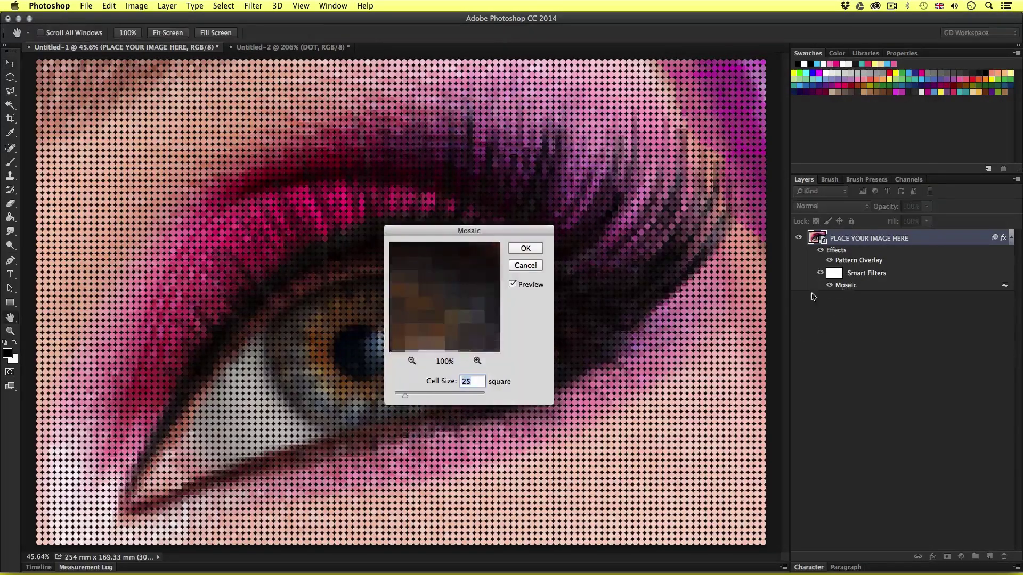
{"action": "type", "text": "100"}
{"action": "left_click", "coordinate": [526, 248]}
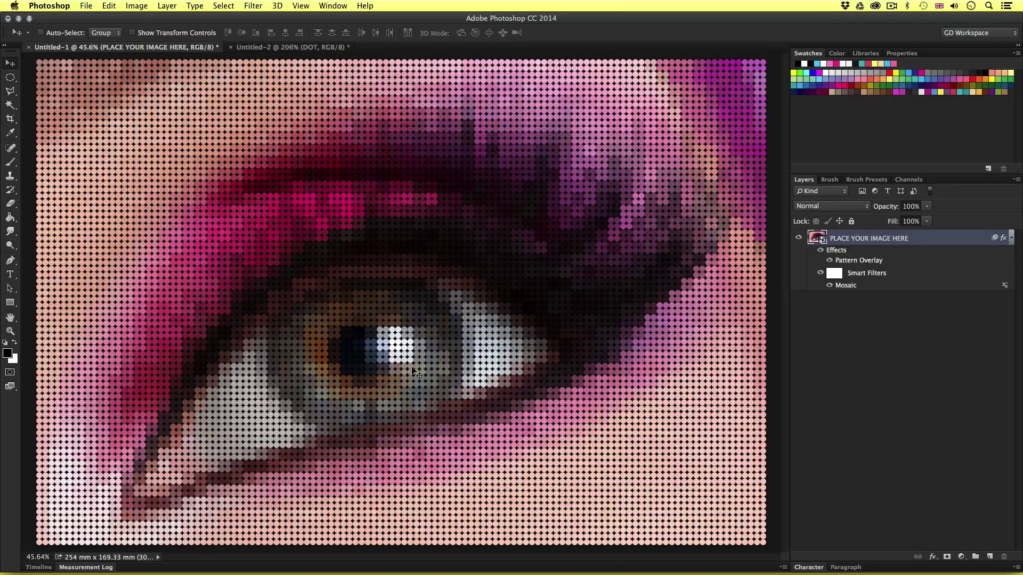
- Examine up close and at full view how the small black circle pattern lines up with the larger mosaic cells
{"action": "key", "text": "z"}
{"action": "left_click_drag", "start_coordinate": [351, 246], "coordinate": [339, 258]}
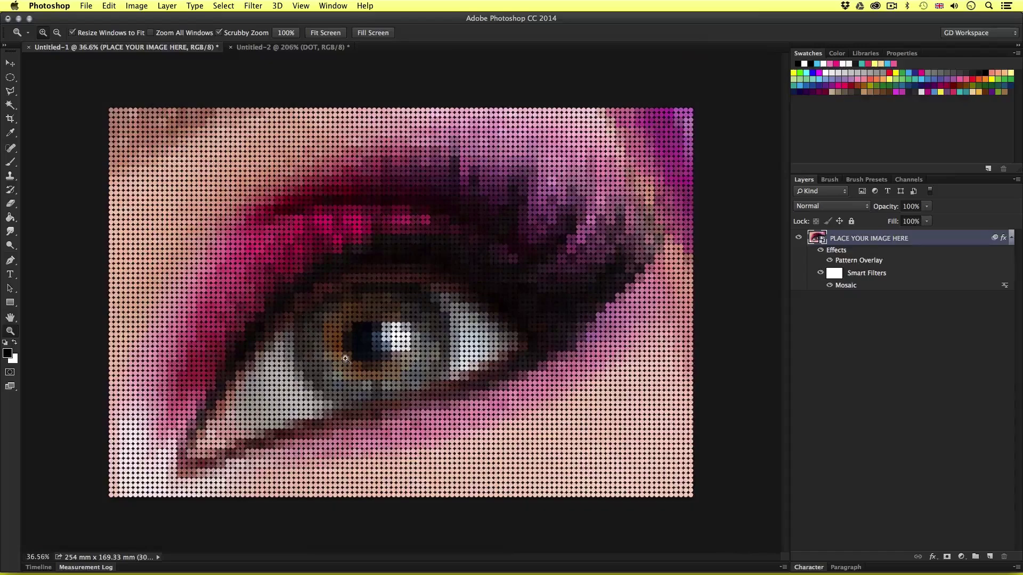
{"action": "left_click_drag", "start_coordinate": [361, 316], "coordinate": [342, 189]}
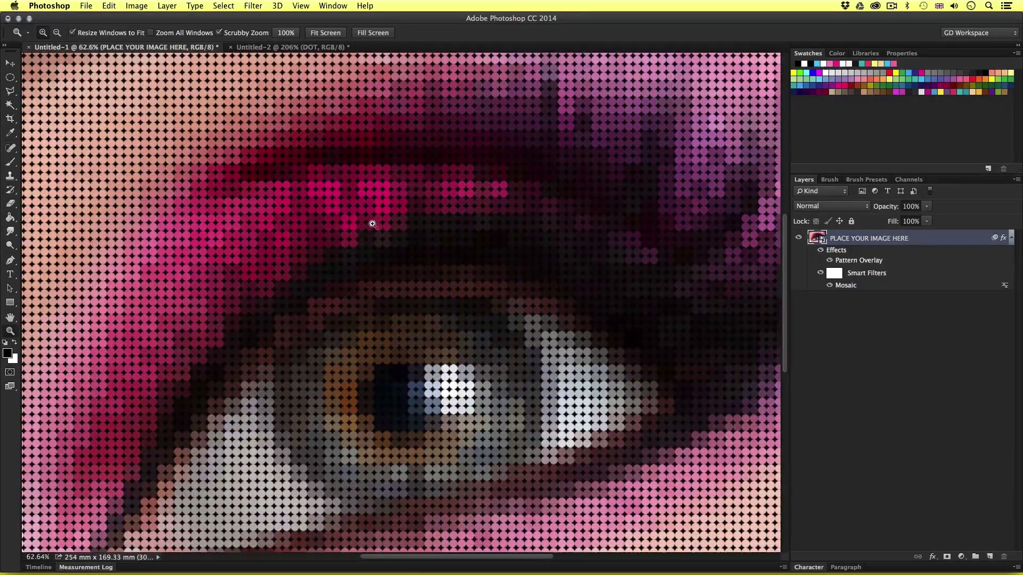
{"action": "left_click_drag", "start_coordinate": [354, 229], "coordinate": [480, 282]}
{"action": "key", "text": "v"}
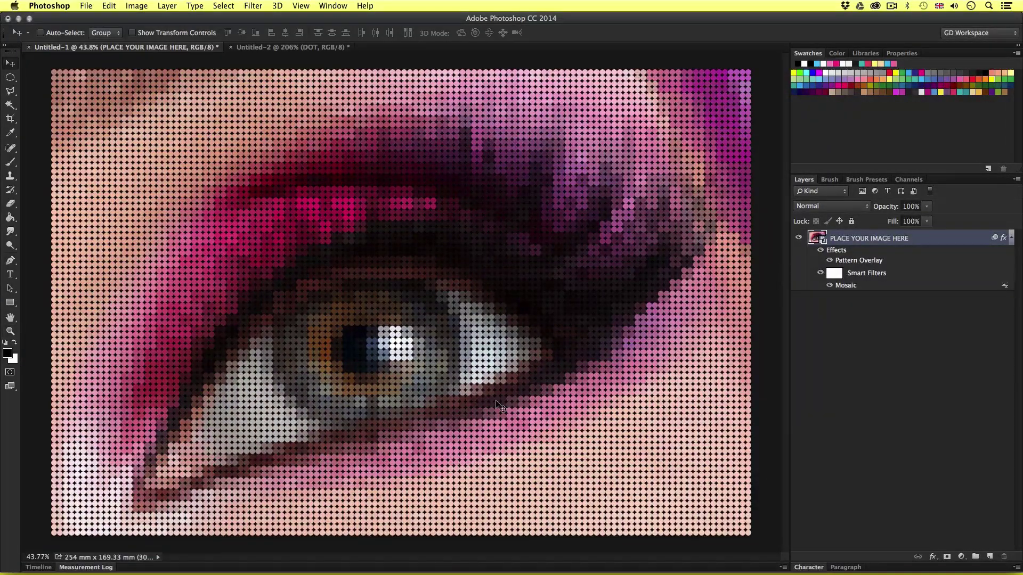
{"action": "left_click", "coordinate": [493, 399]}
{"action": "left_click", "coordinate": [330, 375]}
{"action": "left_click", "coordinate": [592, 414]}
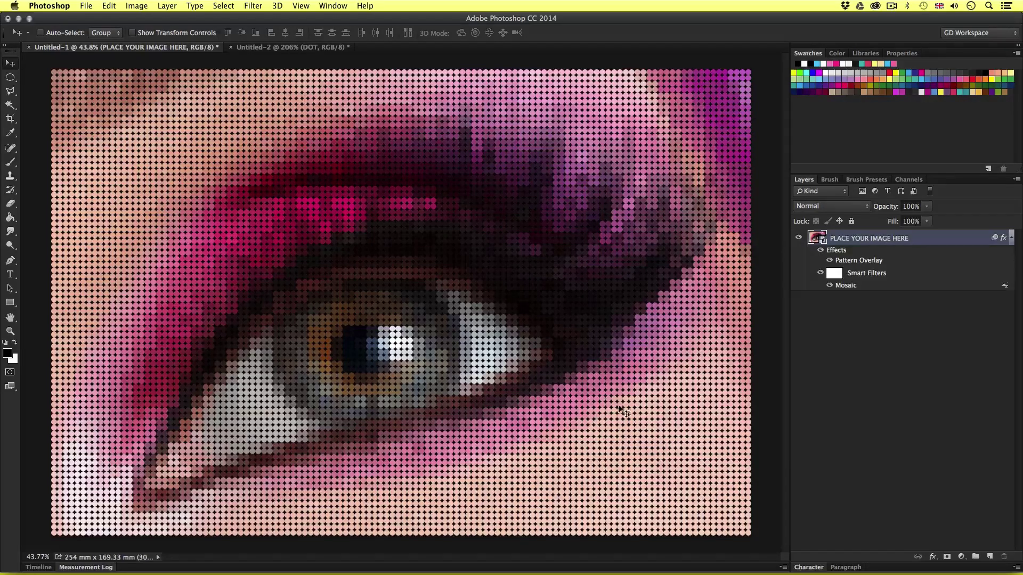